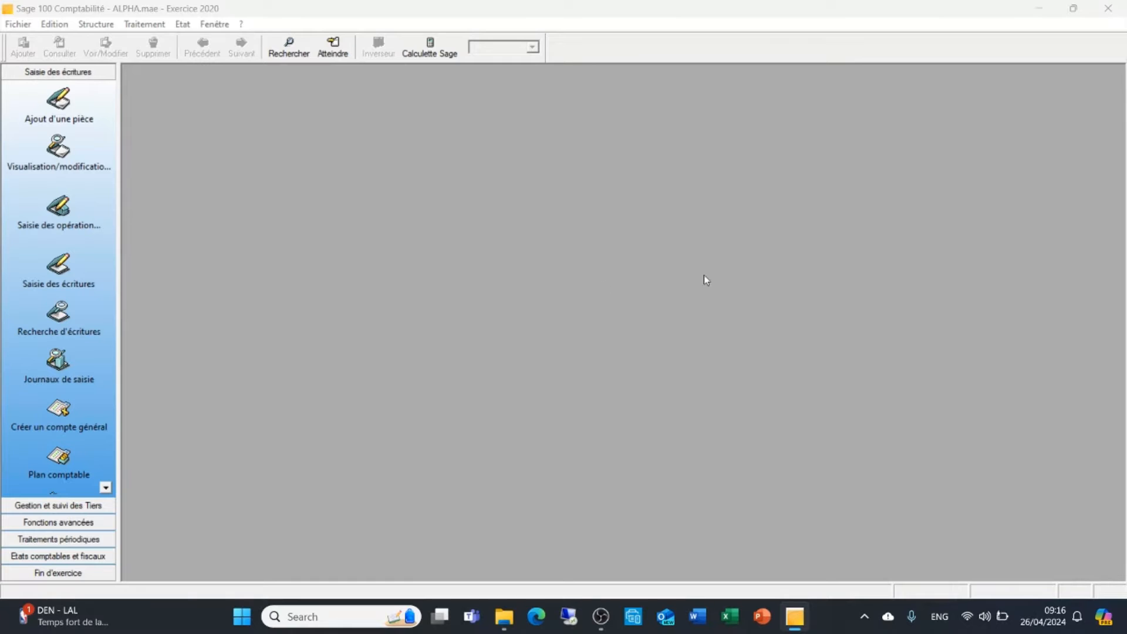
Open the OD (OPERATION DIVERSES) journal for août20 for entry input and maximize its window
left_click(145, 25)
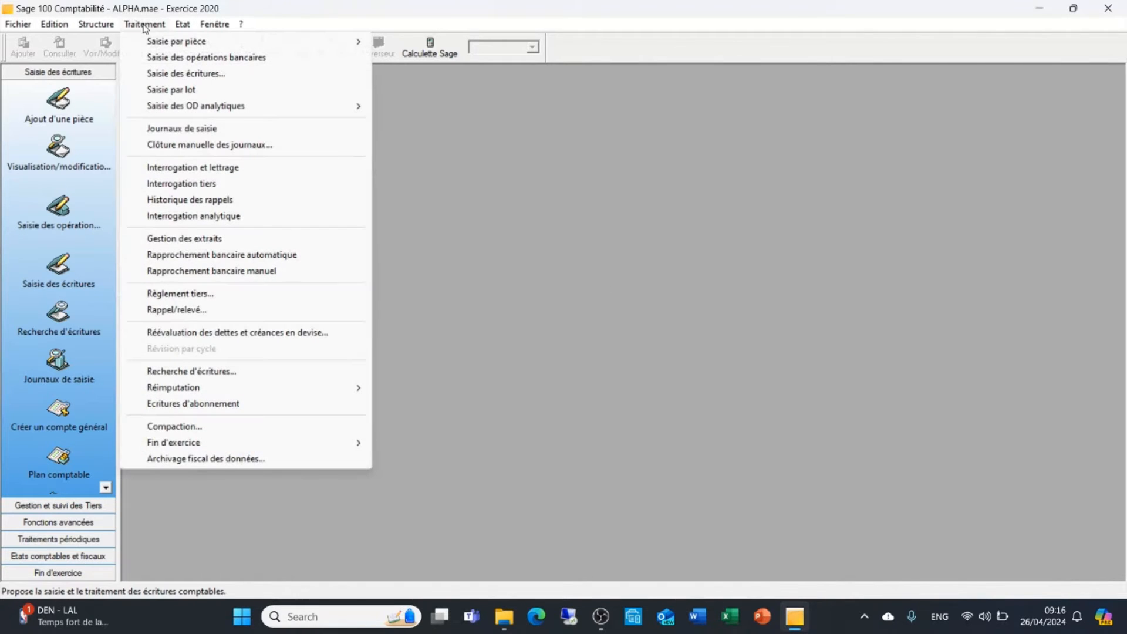
left_click(186, 76)
key("BackSpace")
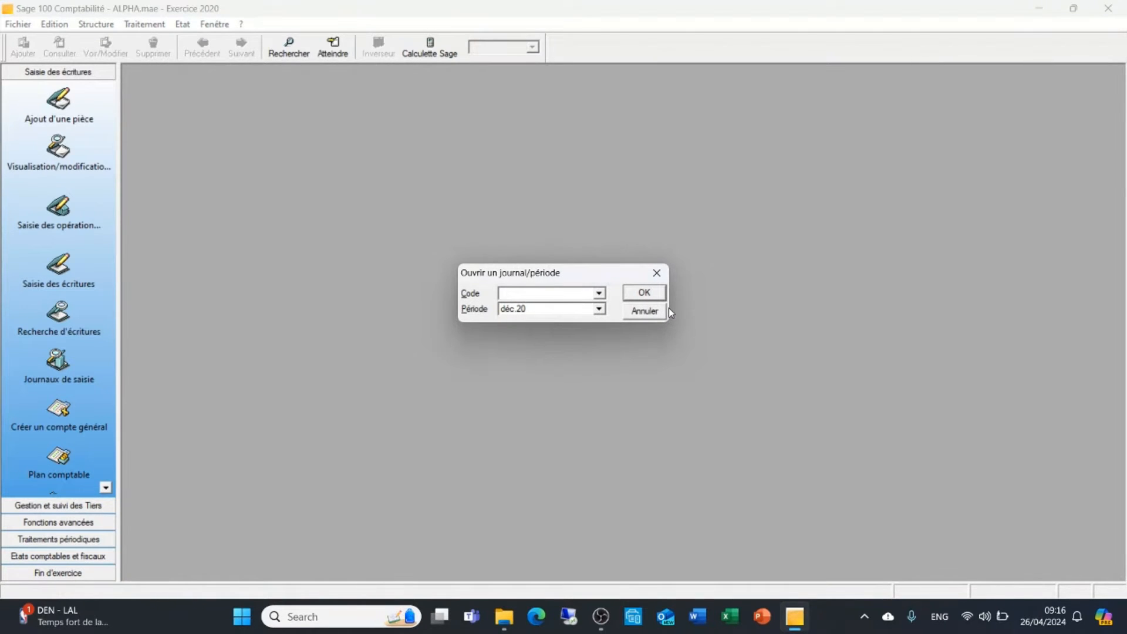
key("Tab")
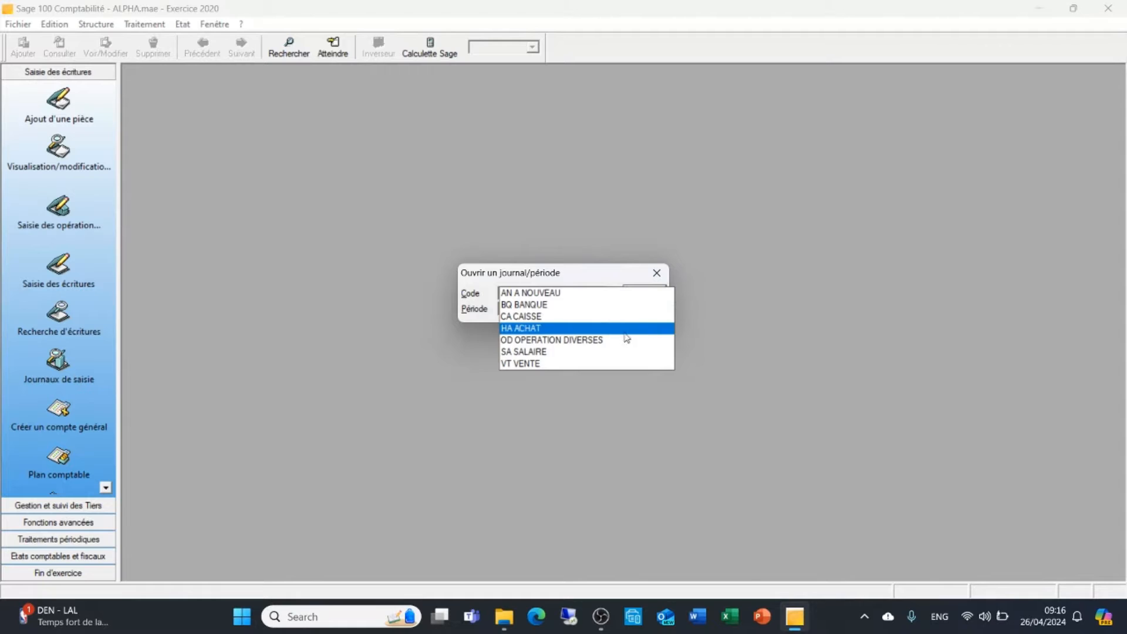
left_click(576, 340)
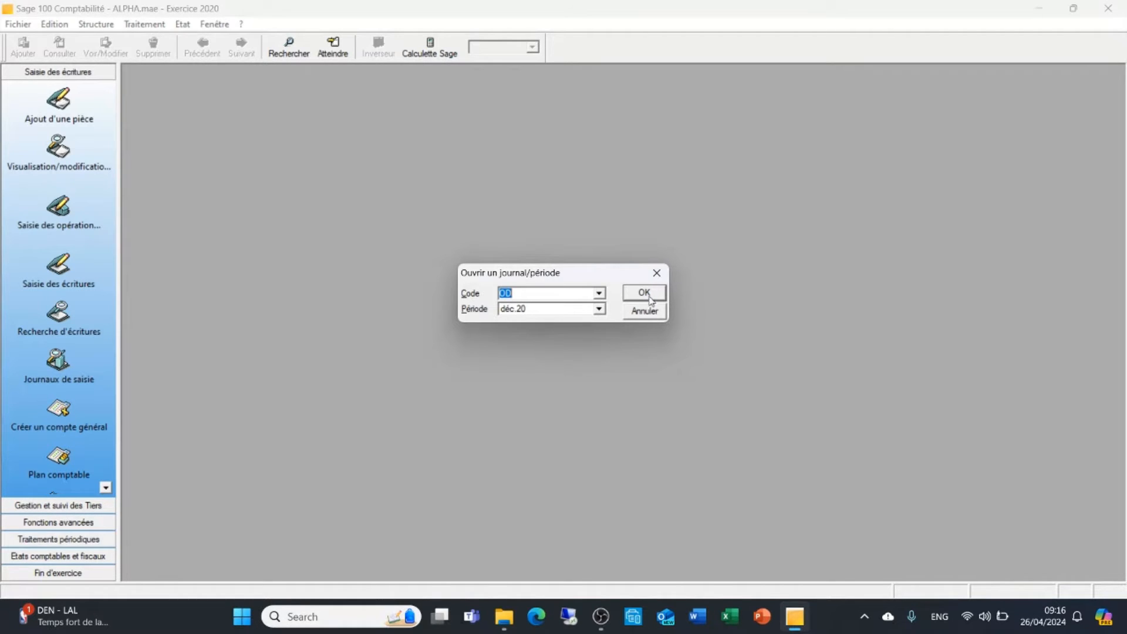
left_click(600, 309)
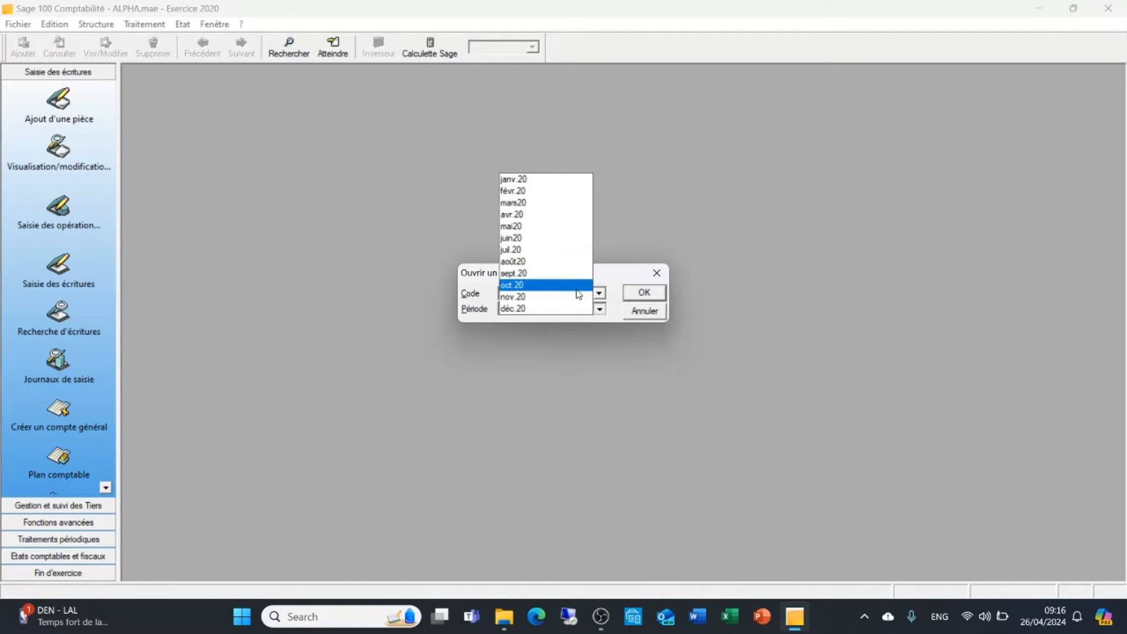
left_click(552, 262)
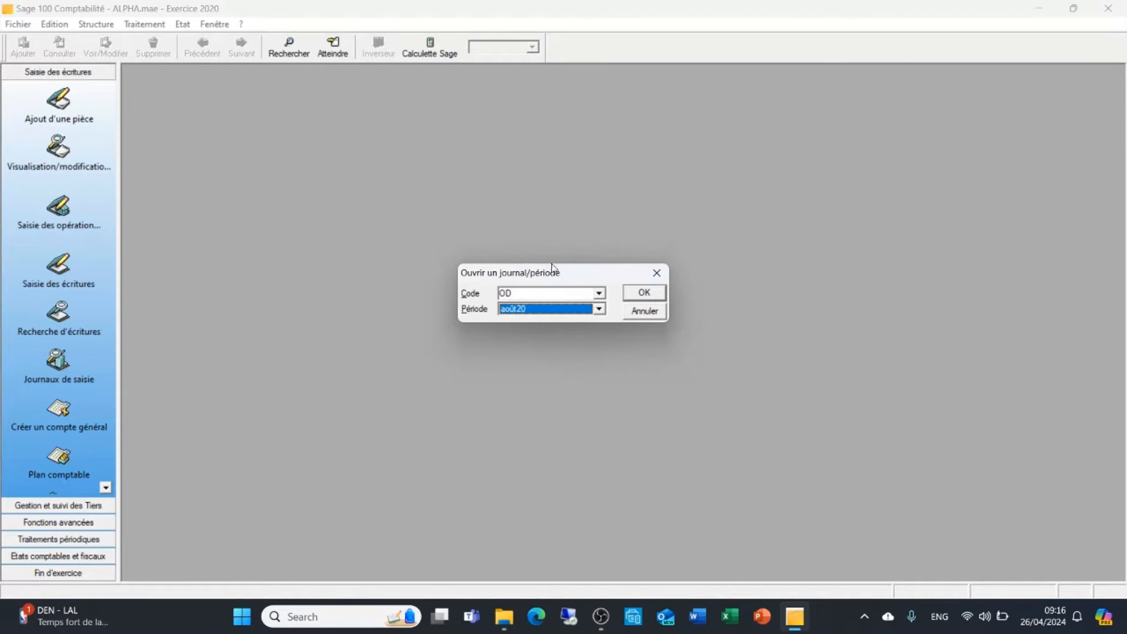
left_click(644, 293)
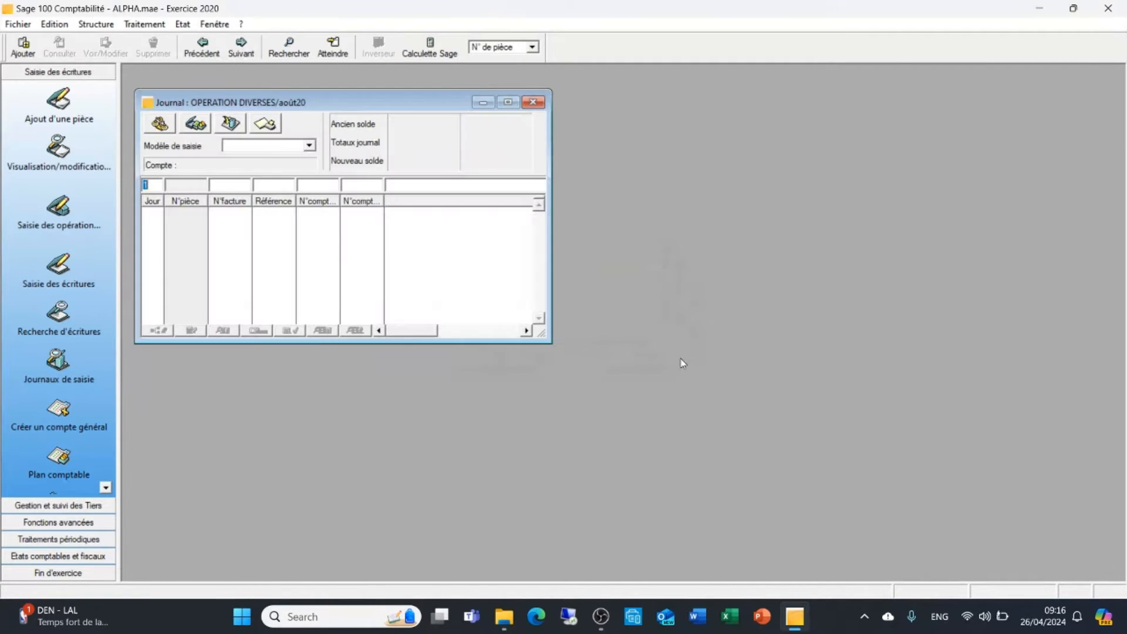
left_click(508, 102)
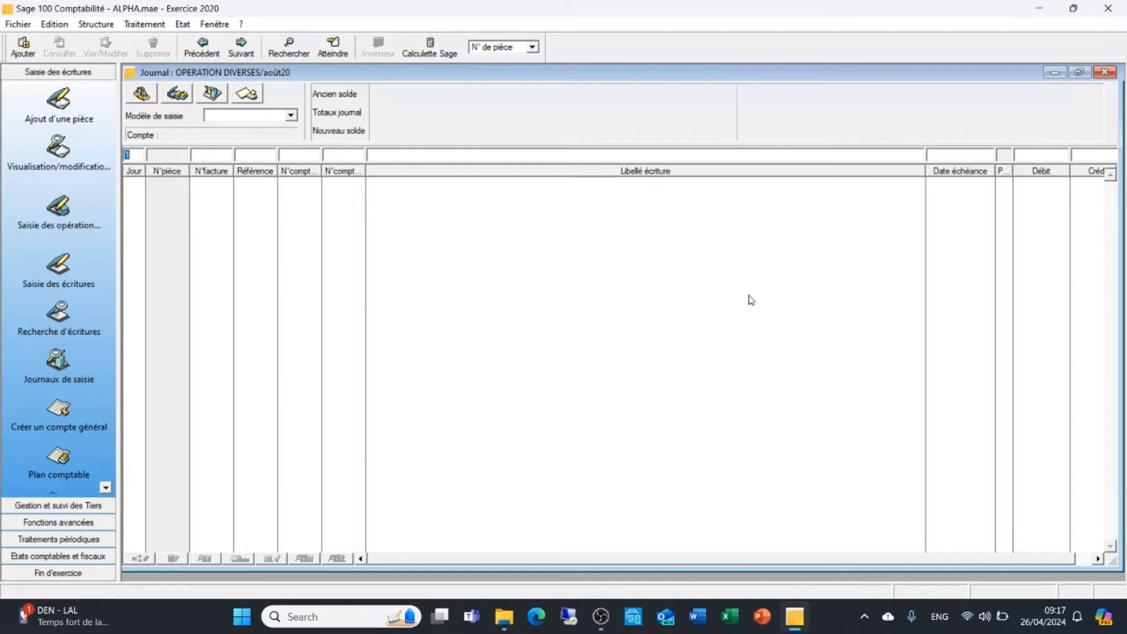
Fill the first entry line with day 15, invoice number 014820 and reference 1234
type("15")
type("0")
type("14")
type("8")
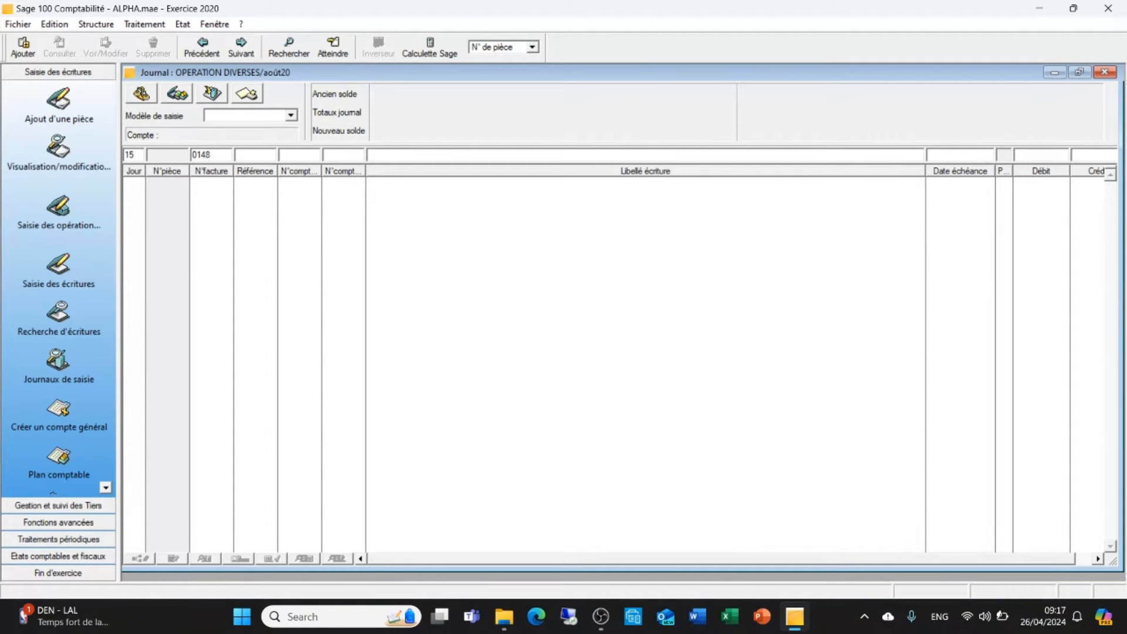
type("20")
type("1234")
key("Tab")
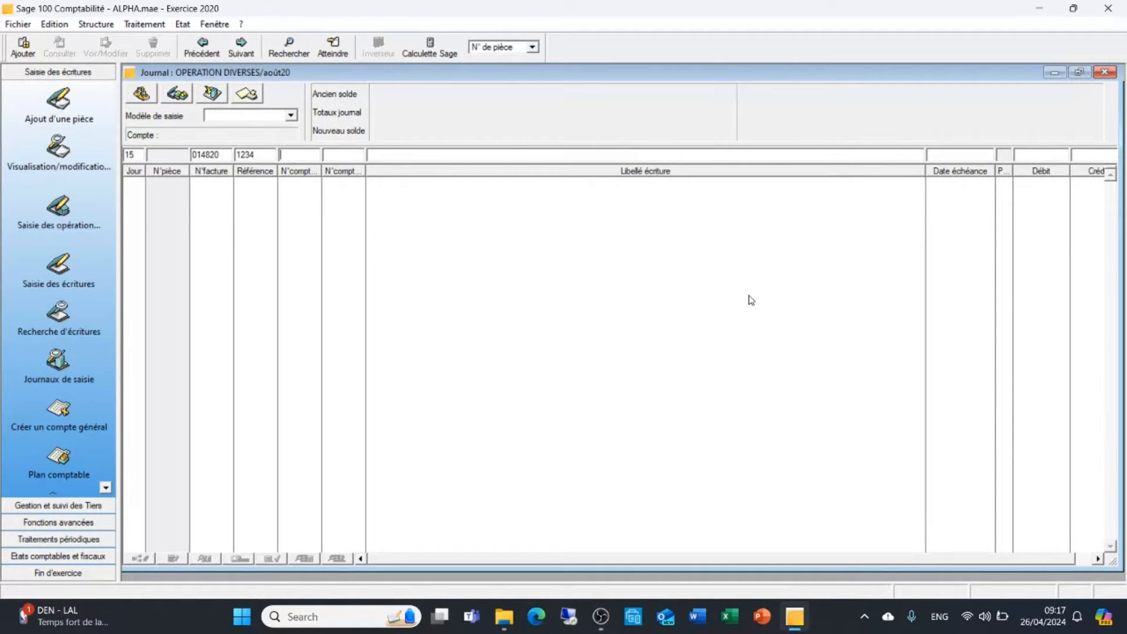
Create general account 606000 titled "achat non stockees de mat et four" and use it on the first entry line
type("606000")
key("Tab")
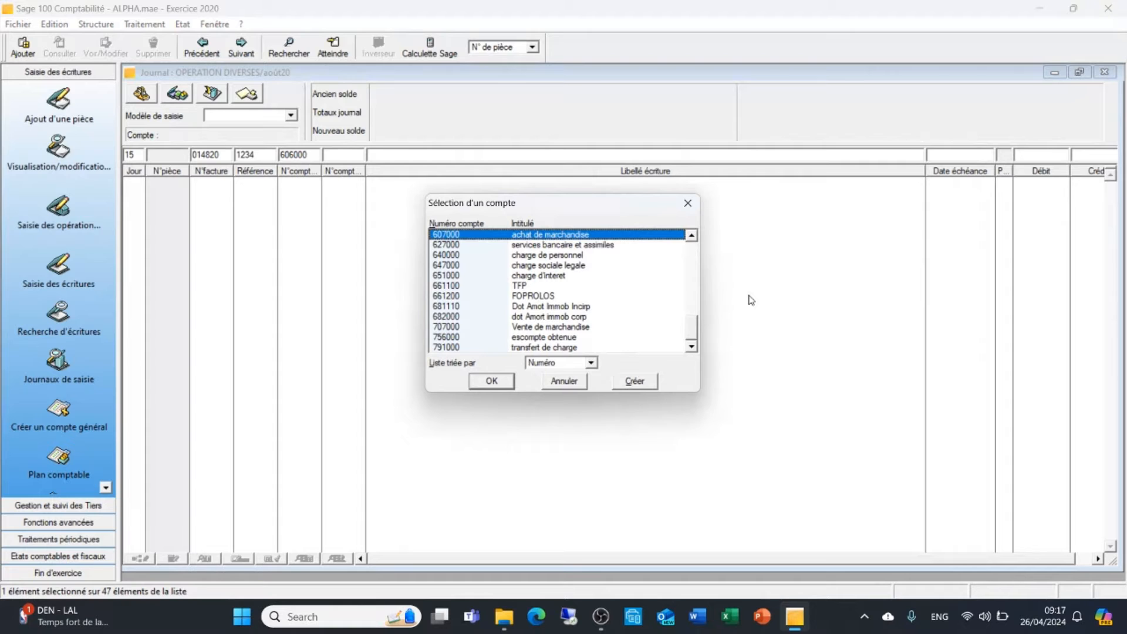
left_click(633, 382)
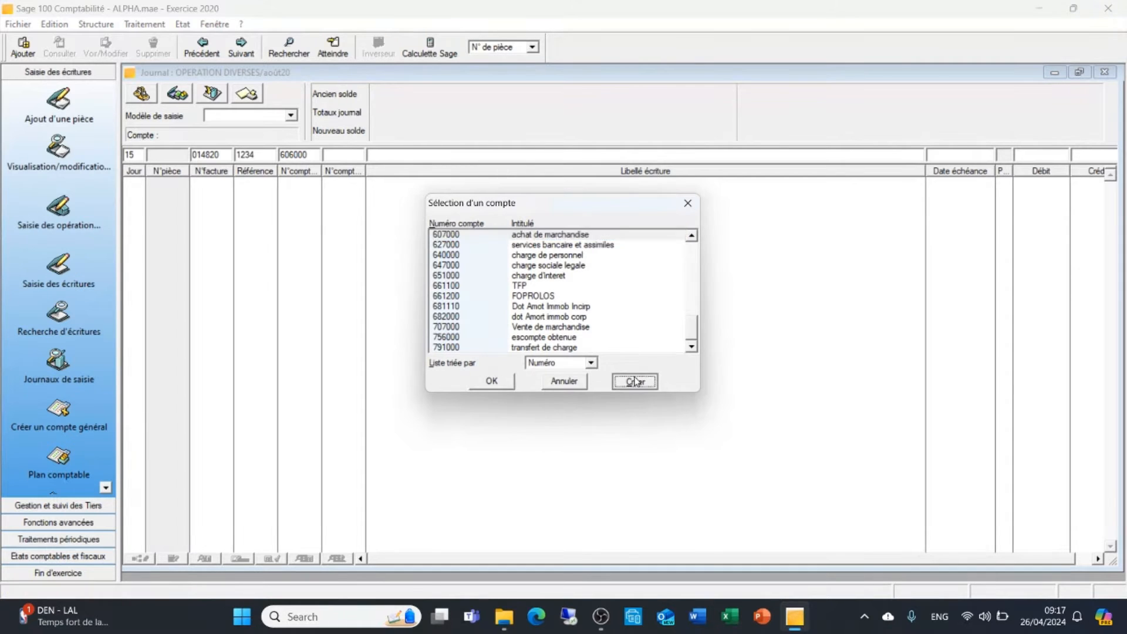
left_click(266, 143)
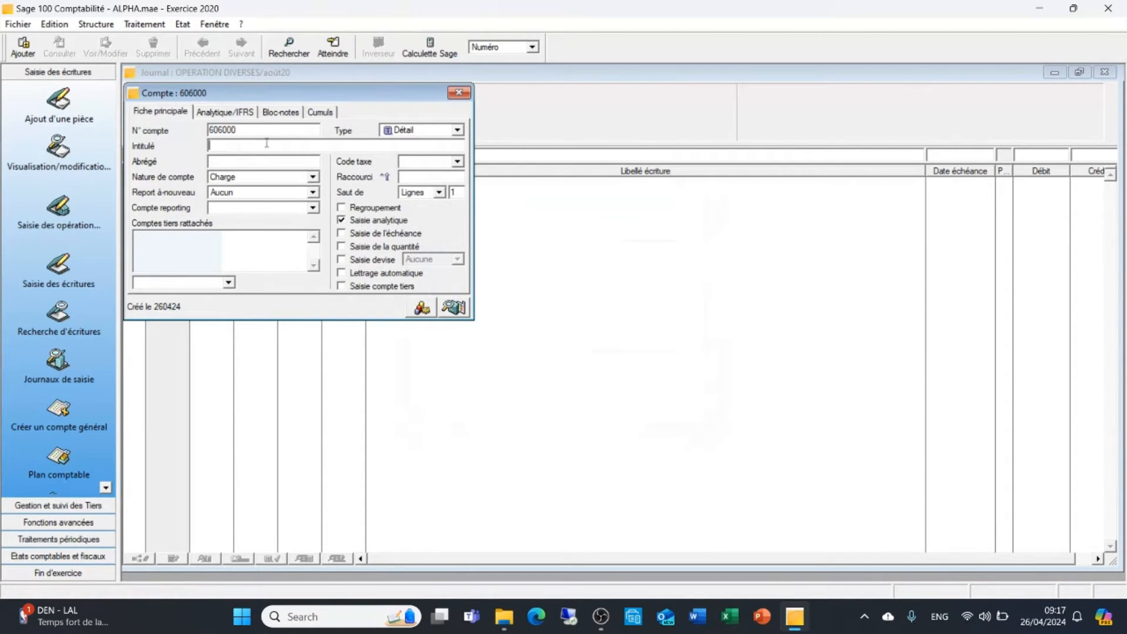
type("achat non stockee")
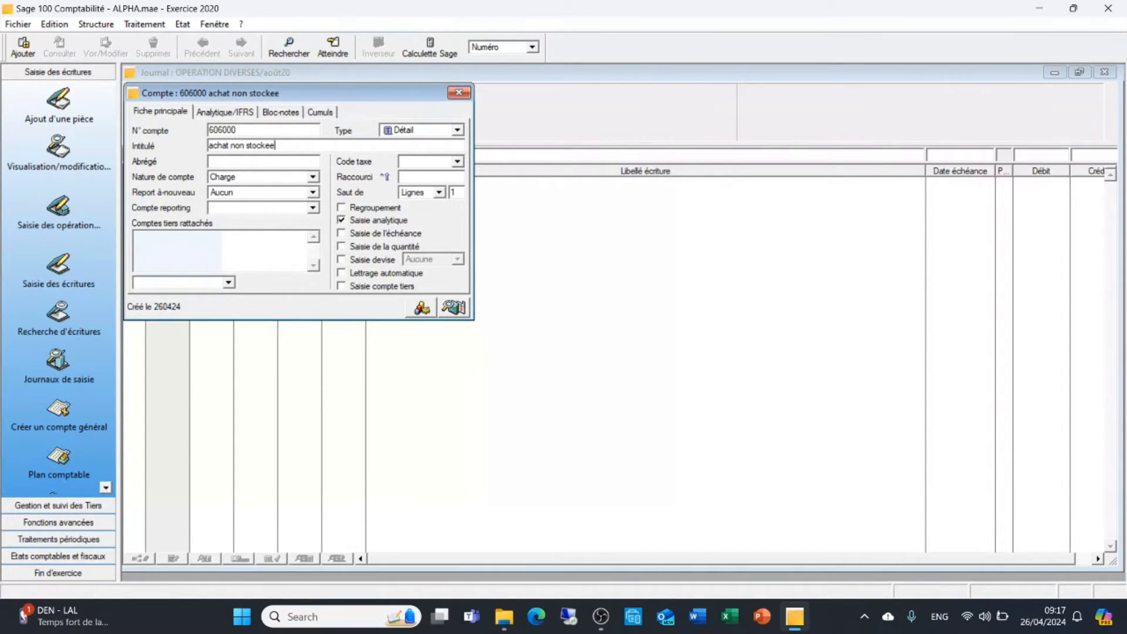
type("s de mat et four")
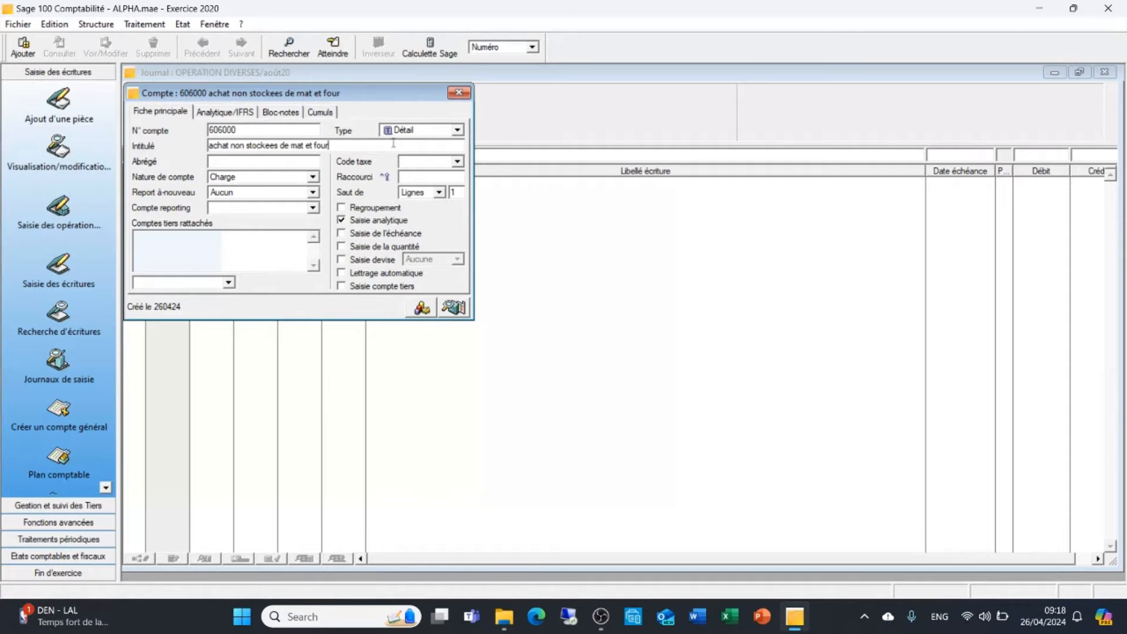
left_click(272, 165)
left_click(458, 93)
key("Tab")
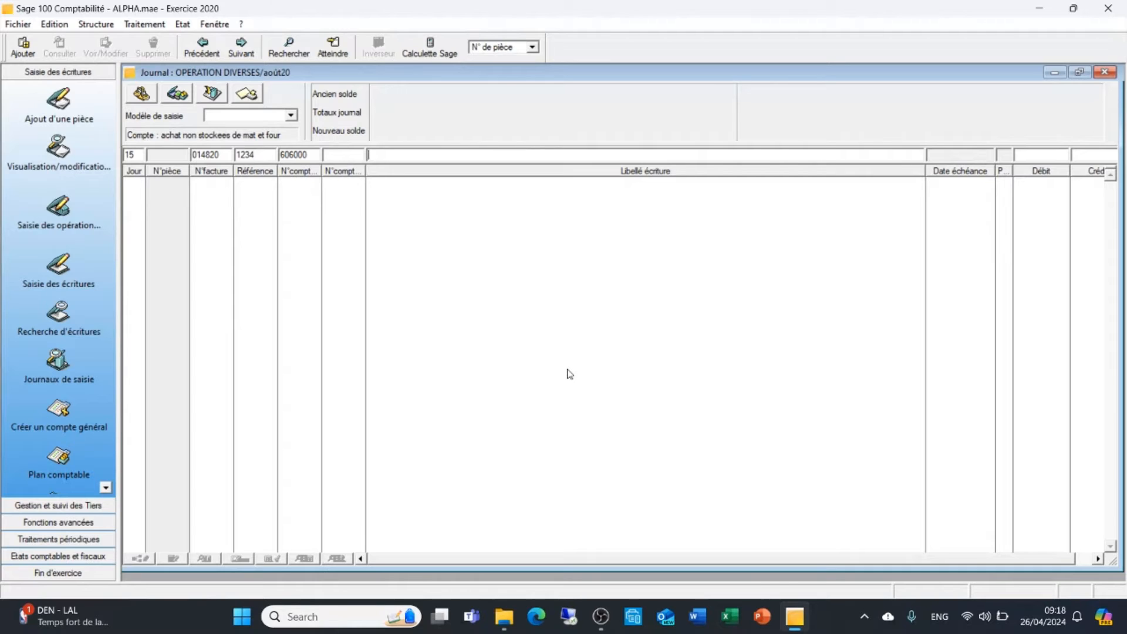
Enter "Facture electricite 2eme TR" as the label of the 606000 entry line
type("Facture electricite")
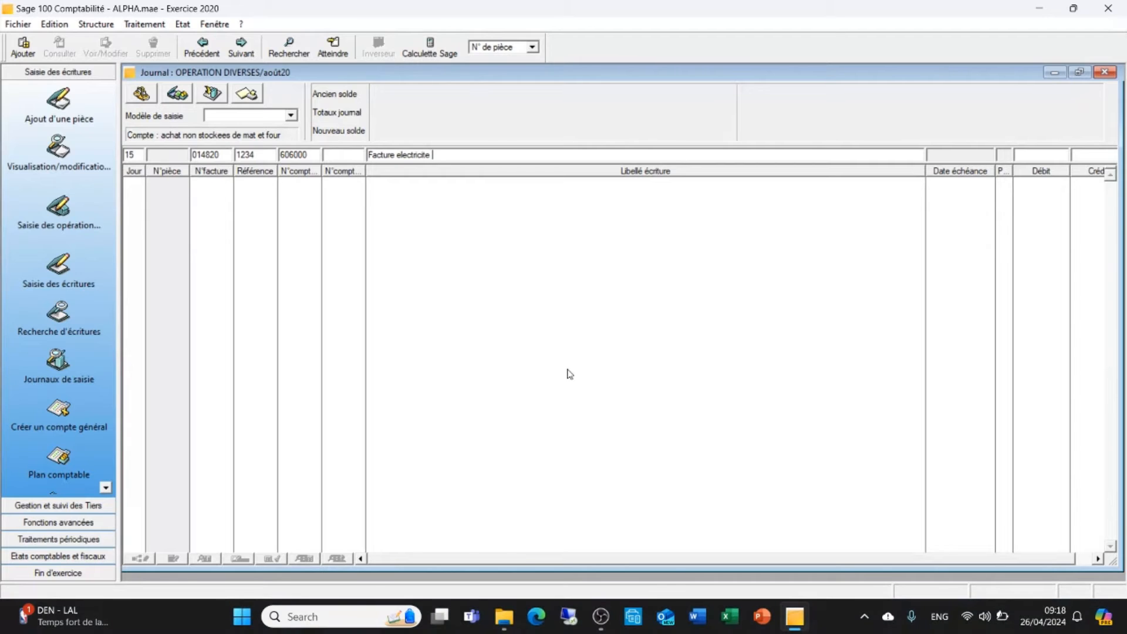
type("2")
type("eme")
type(" tr")
key("BackSpace")
key("BackSpace")
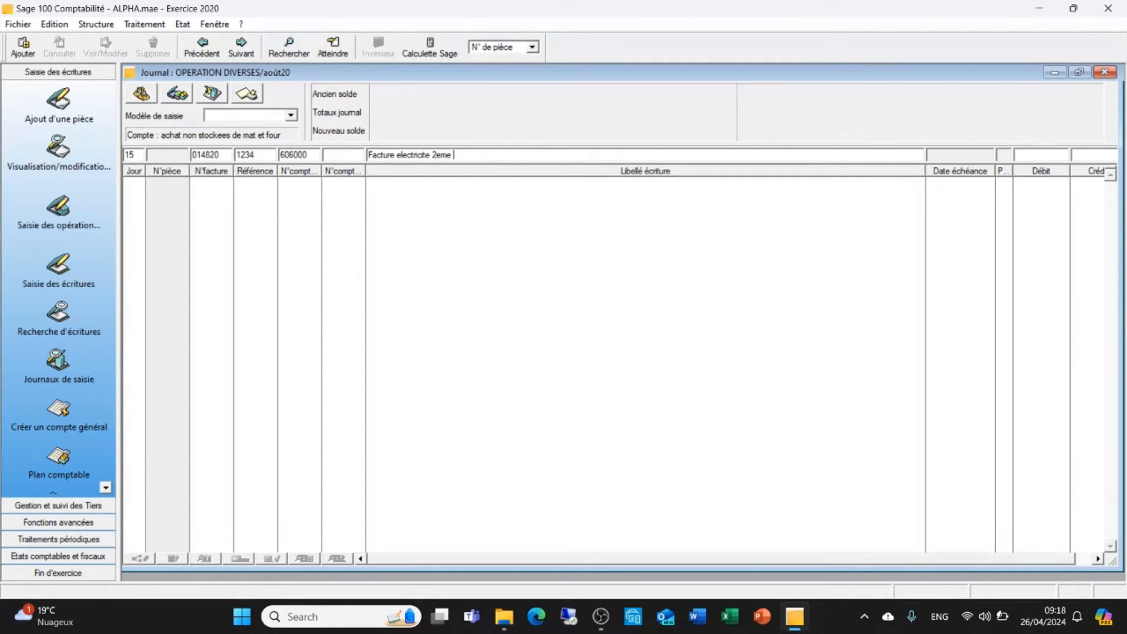
type("TrR")
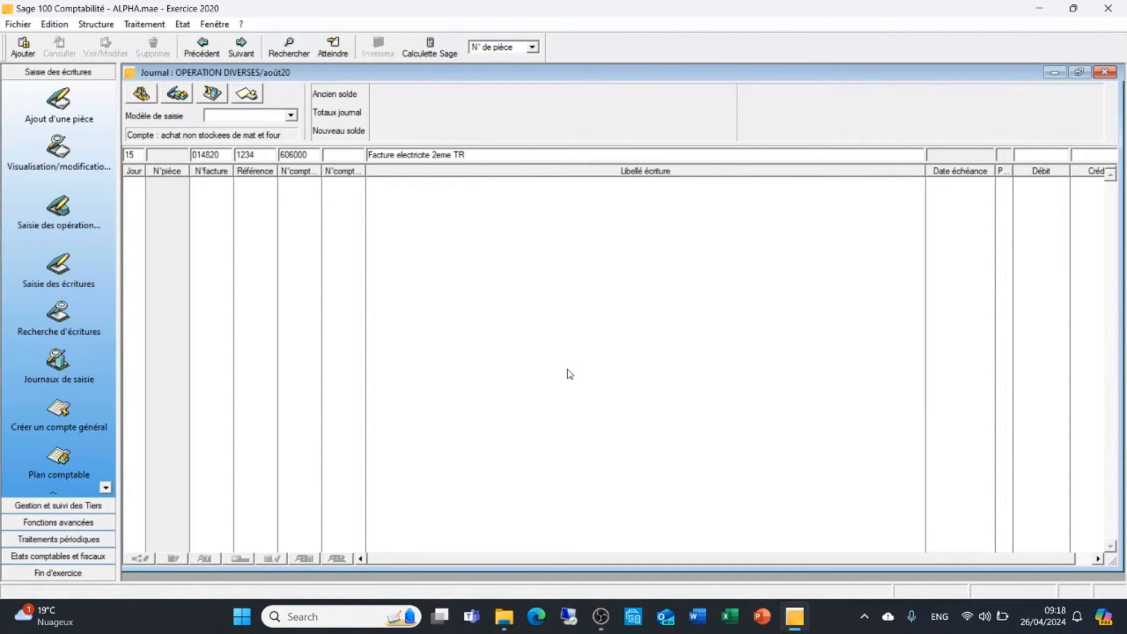
Set the debit of the 606000 line to 200 and validate the line
type("250")
key("BackSpace")
key("BackSpace")
type("00")
key("Return")
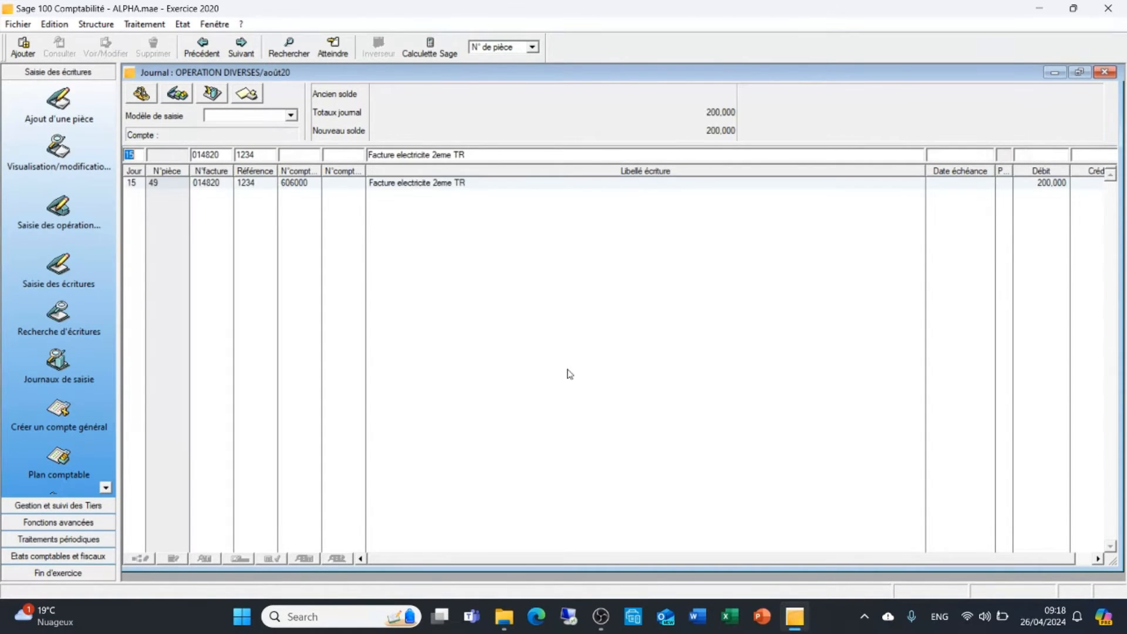
Enter supplier account 401000 on the second line, keeping the day, invoice number and reference
key("Tab")
key("Tab")
key("Tab")
type("401000")
key("Tab")
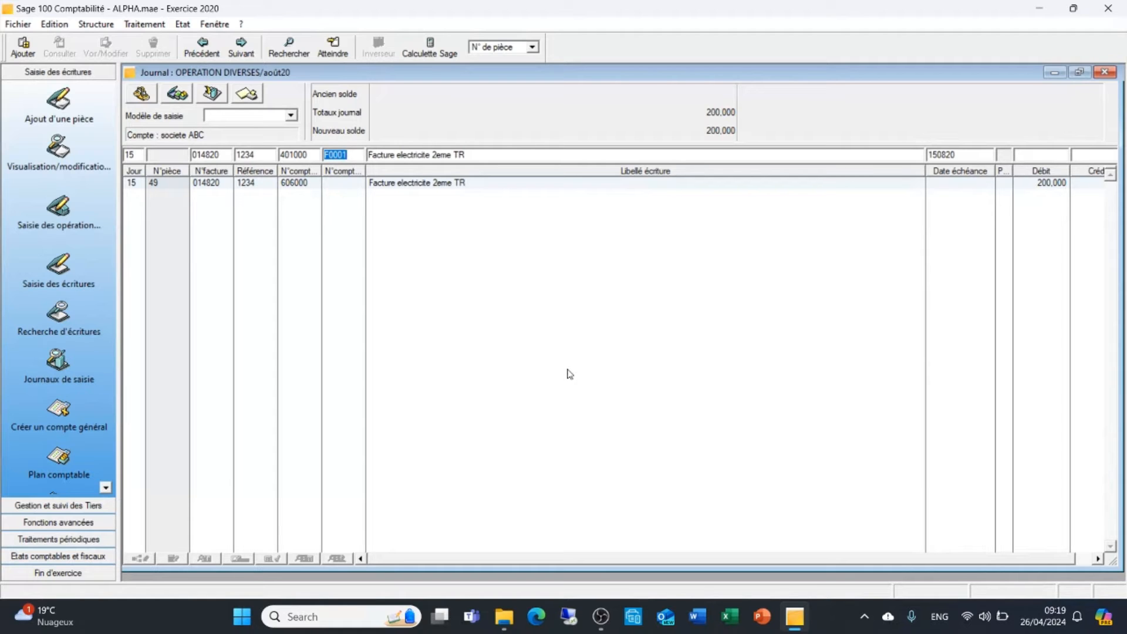
Clear the proposed third party, browse the list of third-party accounts and start a new record from it
key("BackSpace")
key("F4")
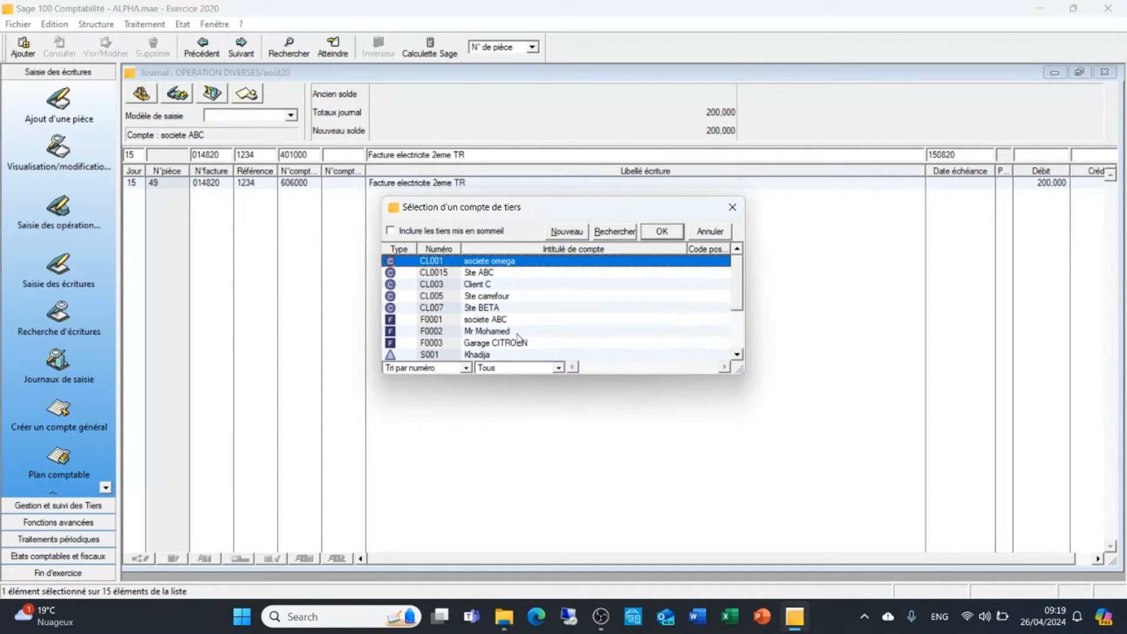
scroll(529, 327, "down", 1)
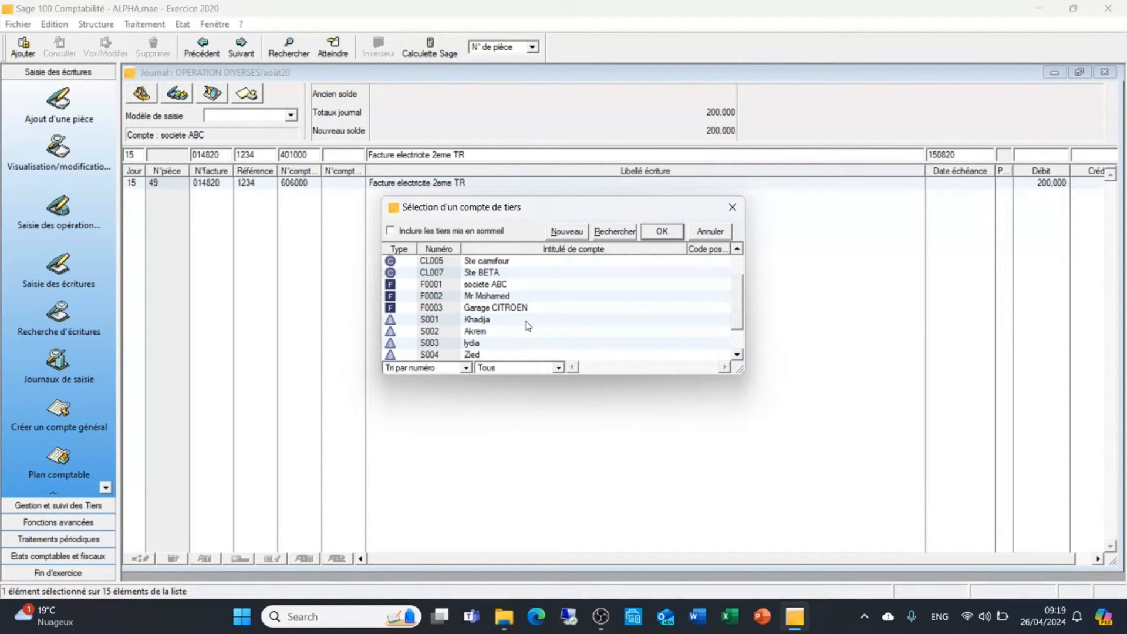
scroll(528, 327, "down", 1)
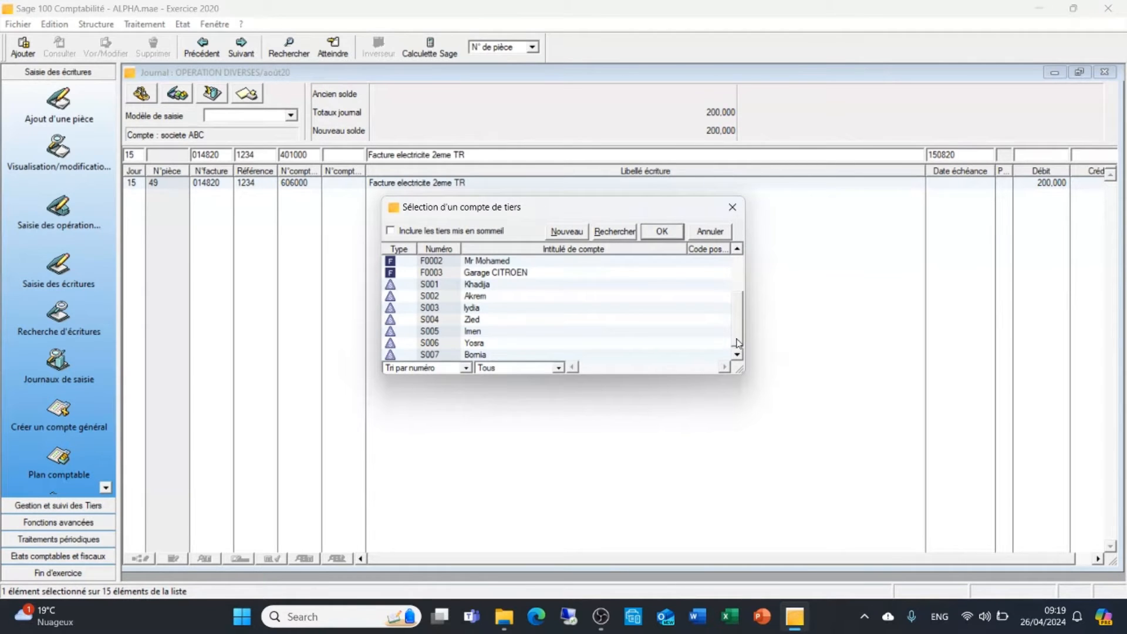
left_click_drag(739, 328, 743, 294)
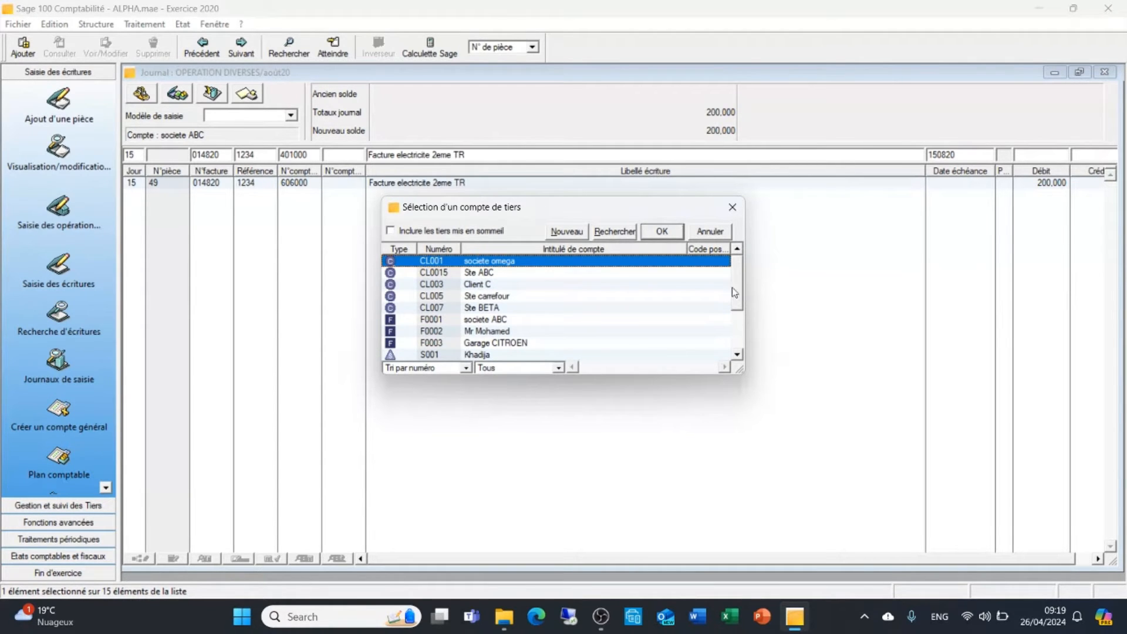
left_click(569, 234)
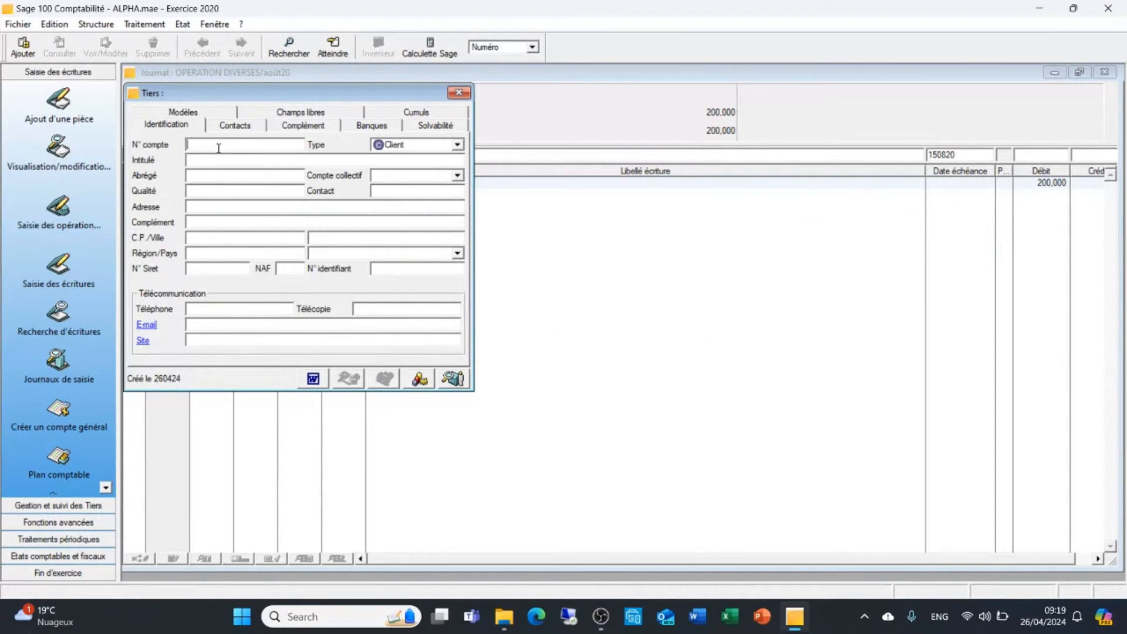
Create third party F0015 of type Fournisseur, titled STEG, with collective account 401000, and use it on the entry line
type("F0015")
left_click(458, 144)
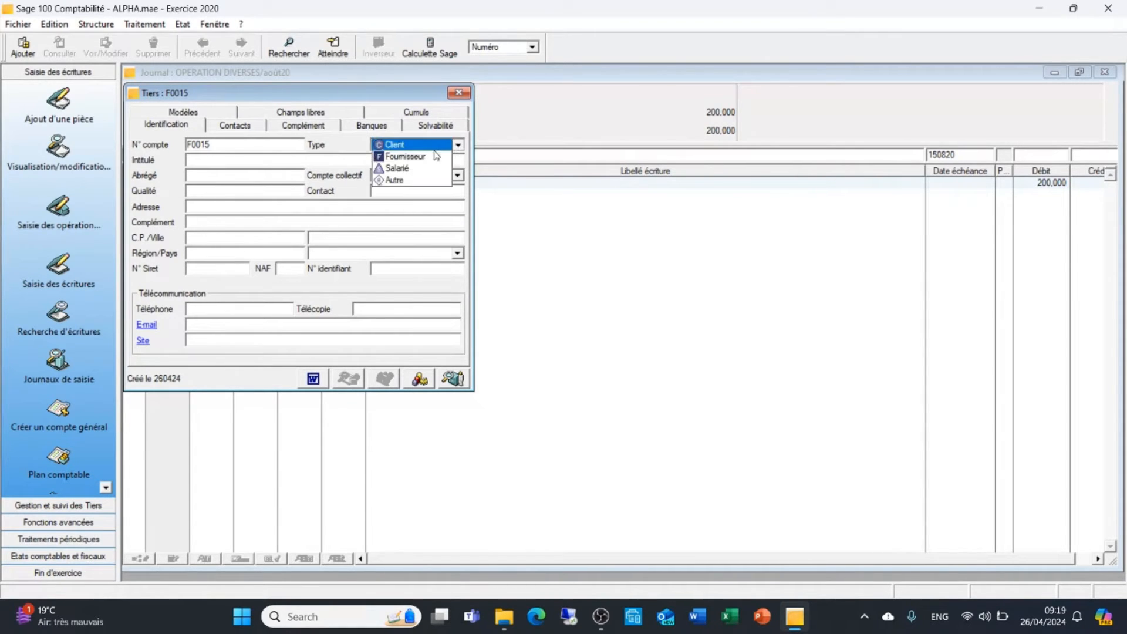
left_click(436, 155)
left_click(253, 161)
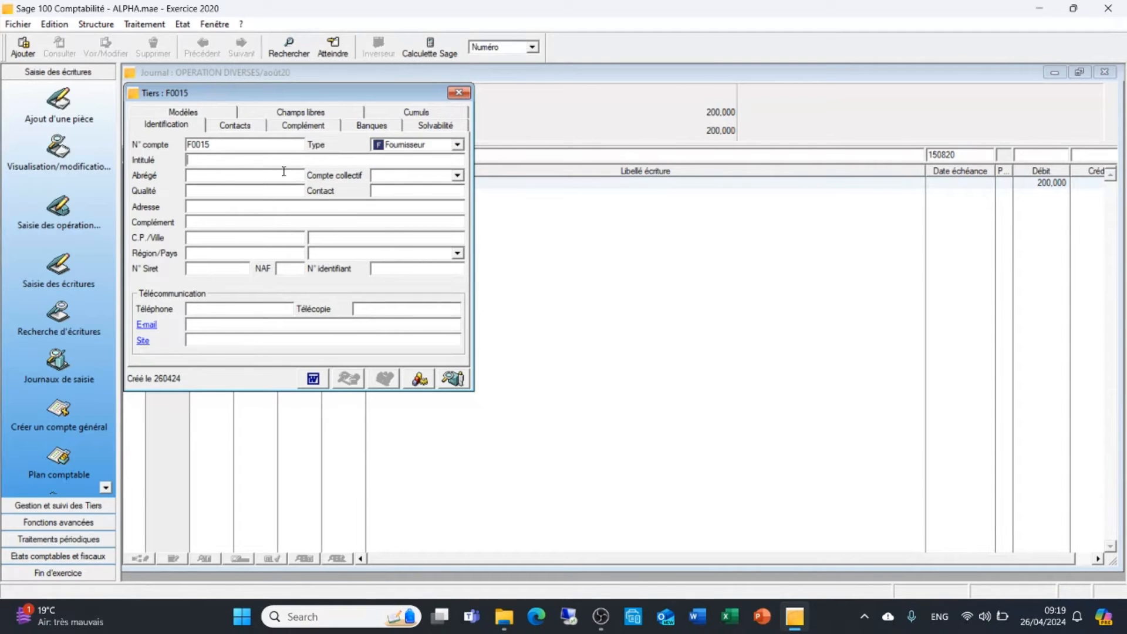
type("STEG")
left_click(244, 178)
type("401000")
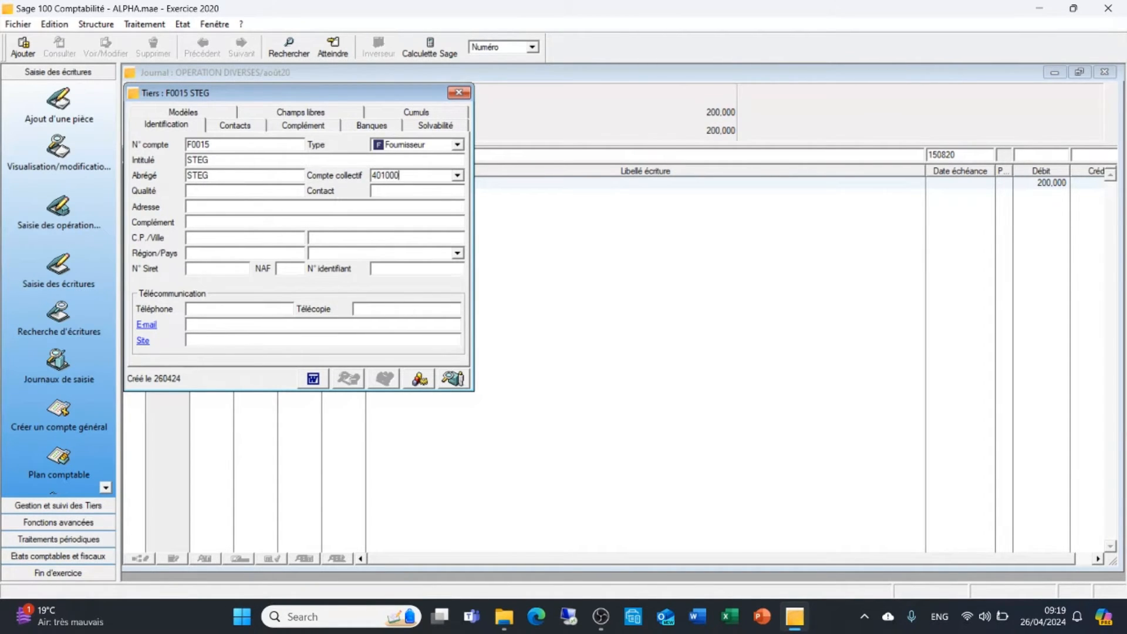
left_click(459, 93)
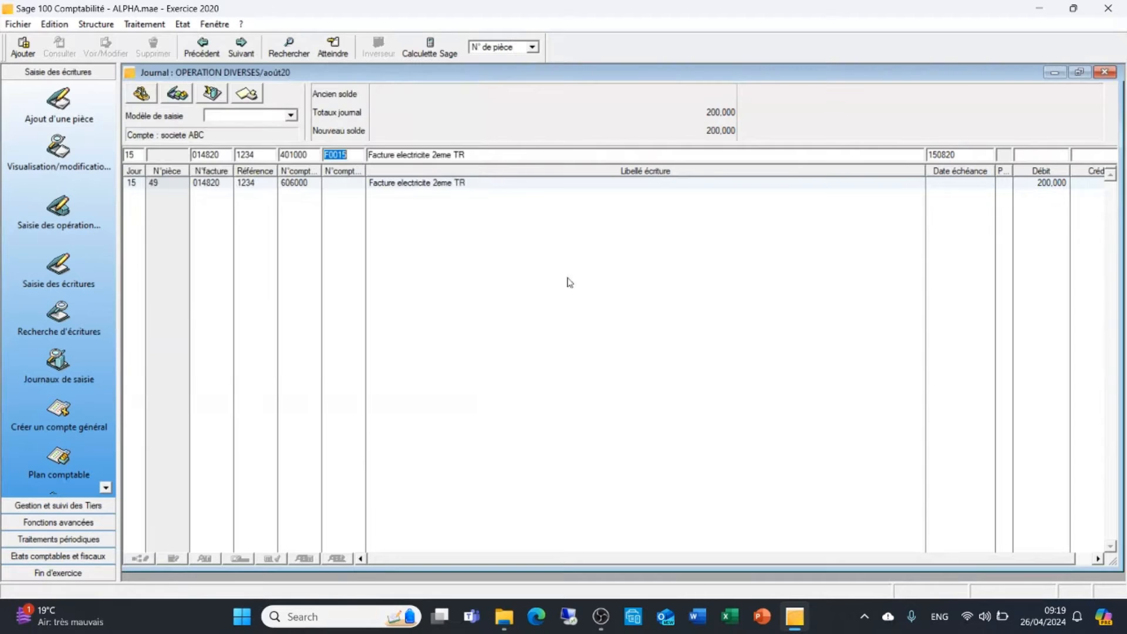
Keep the label and due date of the STEG line, set its credit to 238 and validate the line
key("Tab")
key("Tab")
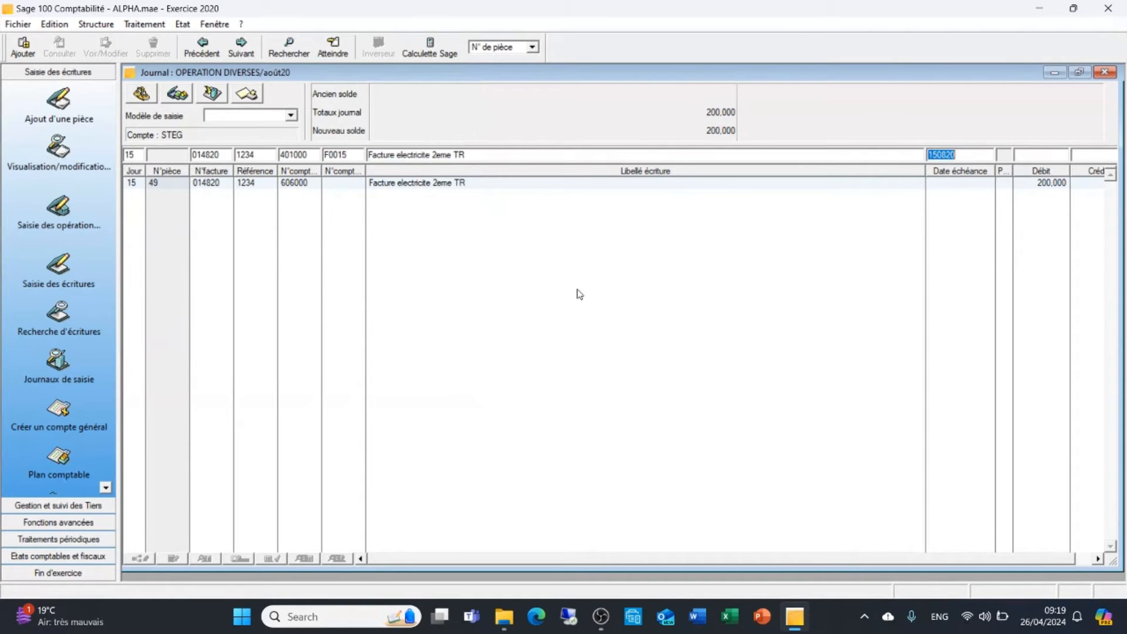
key("Tab")
key("Tab")
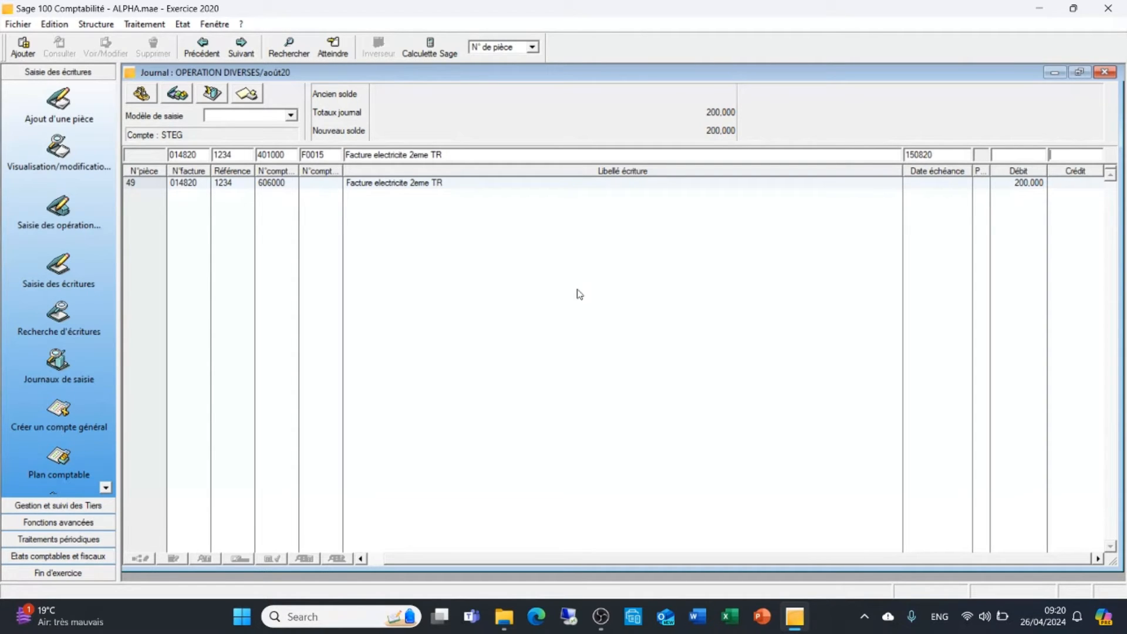
type("238")
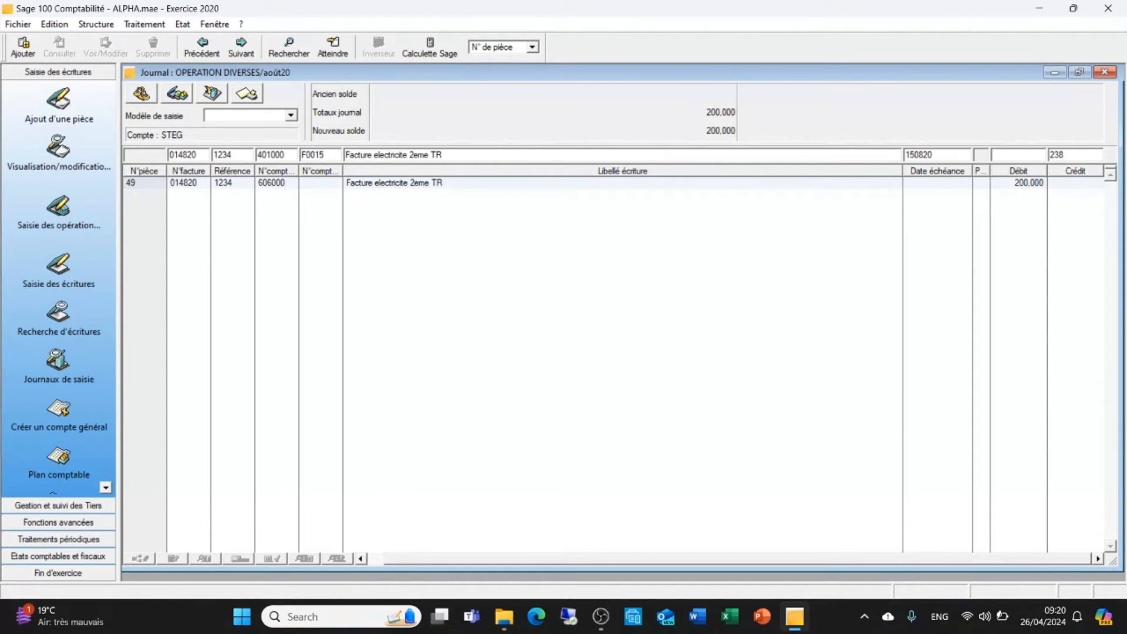
key("Return")
key("Return")
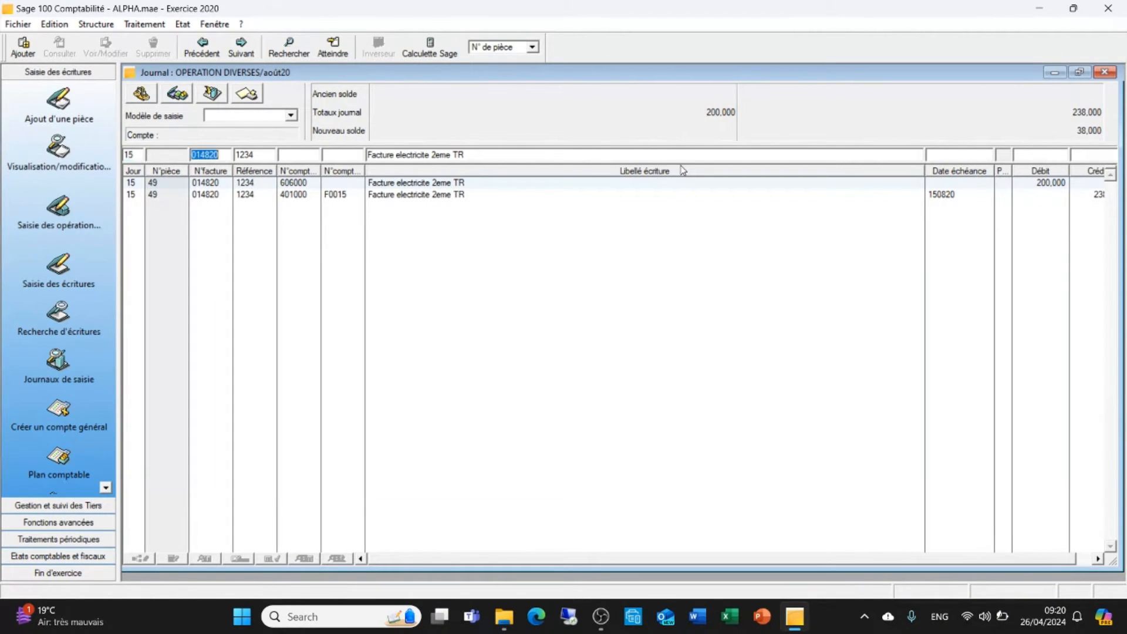
Add the VAT line of the electricity invoice on account 436619 with a debit of 38 and validate it
key("Tab")
key("Tab")
type("436619")
key("Tab")
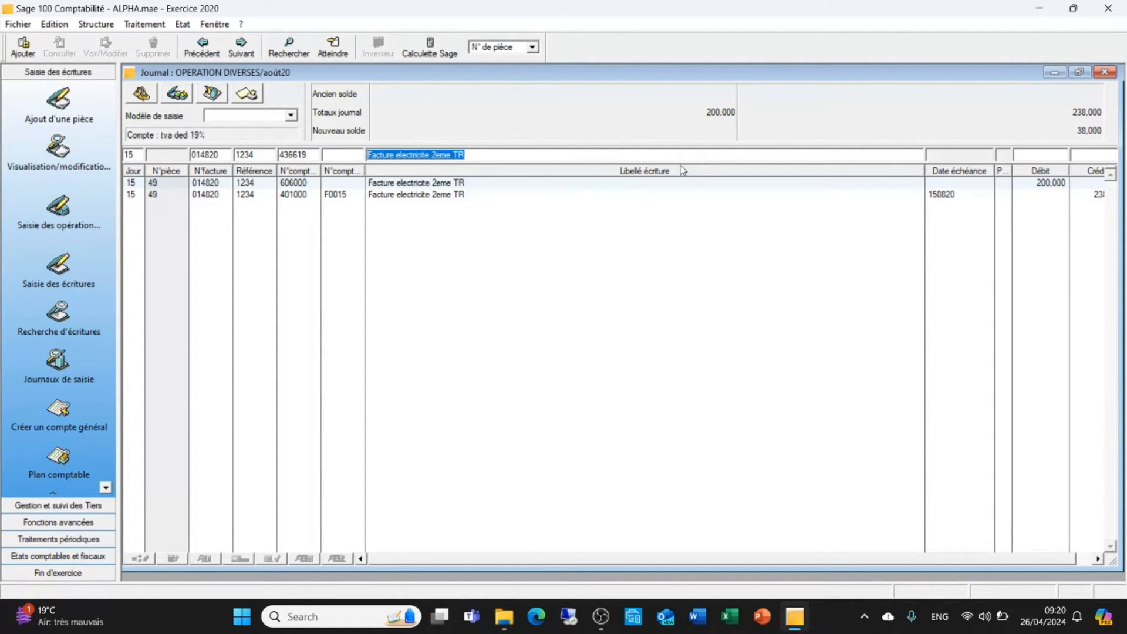
key("Tab")
type("38")
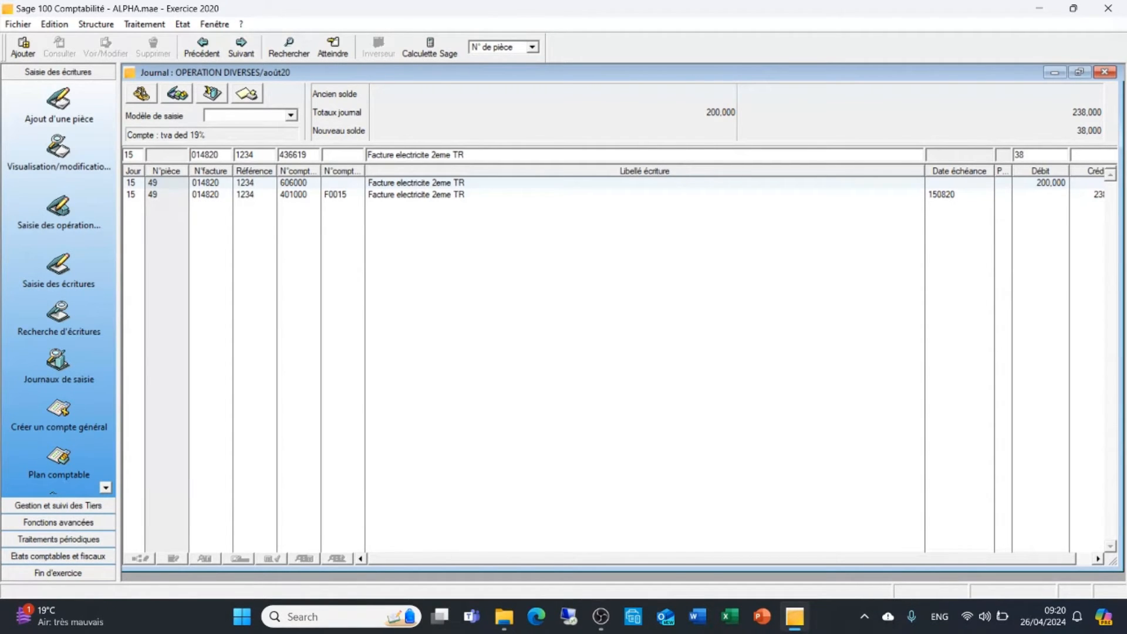
key("Return")
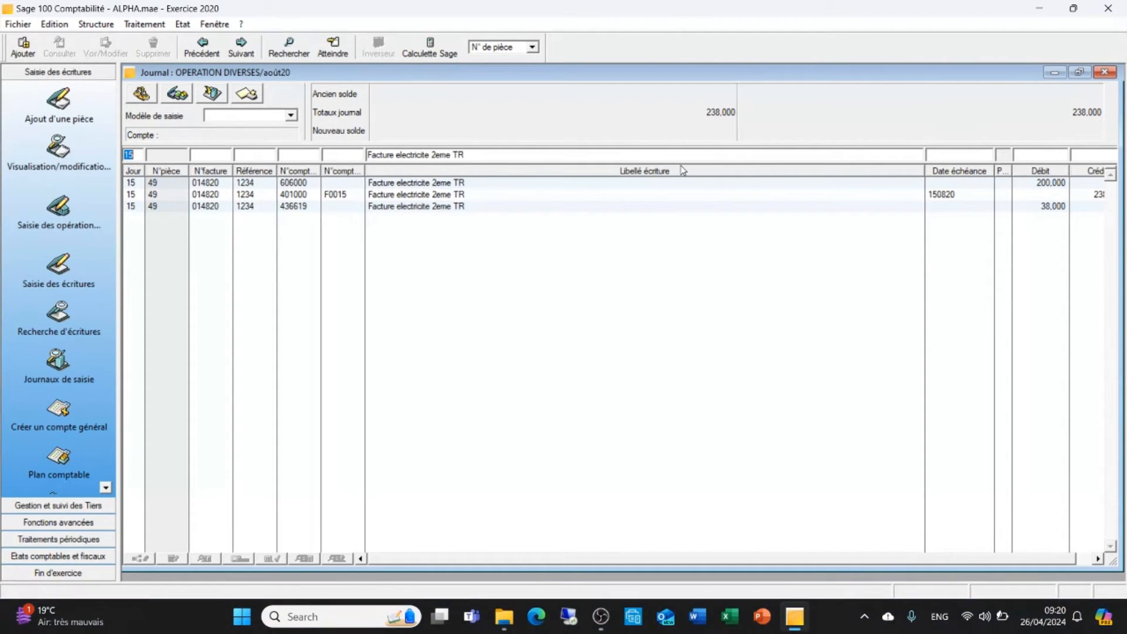
Start a new entry dated day 16 with invoice number 1578, reference 1235 and expense account 606000
type("16")
type("1")
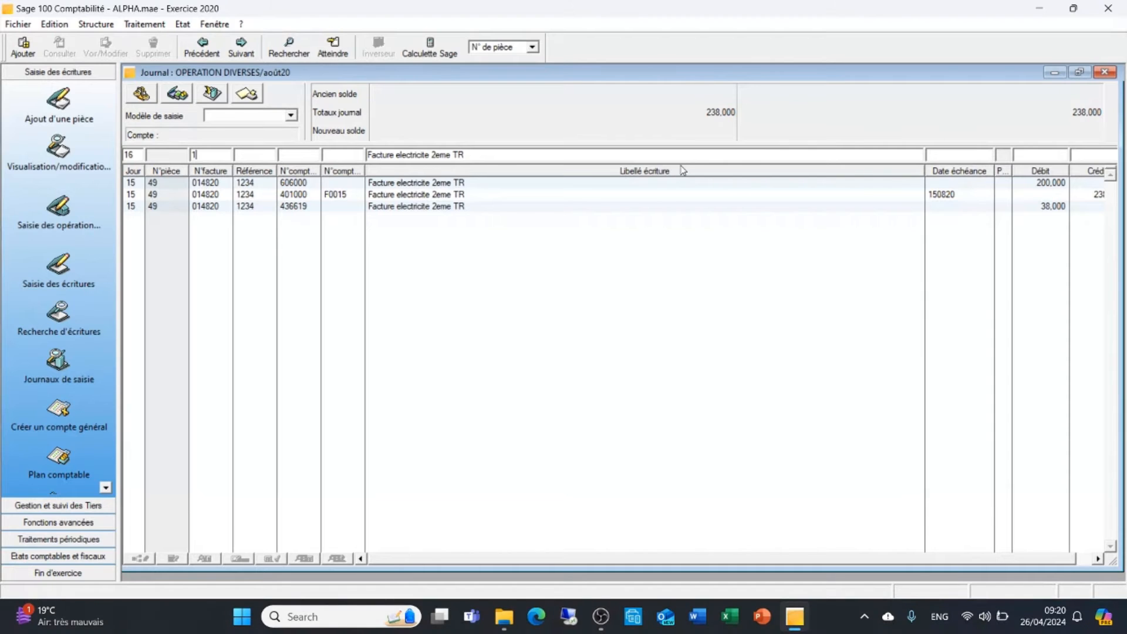
type("578")
type("1234")
key("BackSpace")
type("5")
key("Tab")
type("606000")
key("Tab")
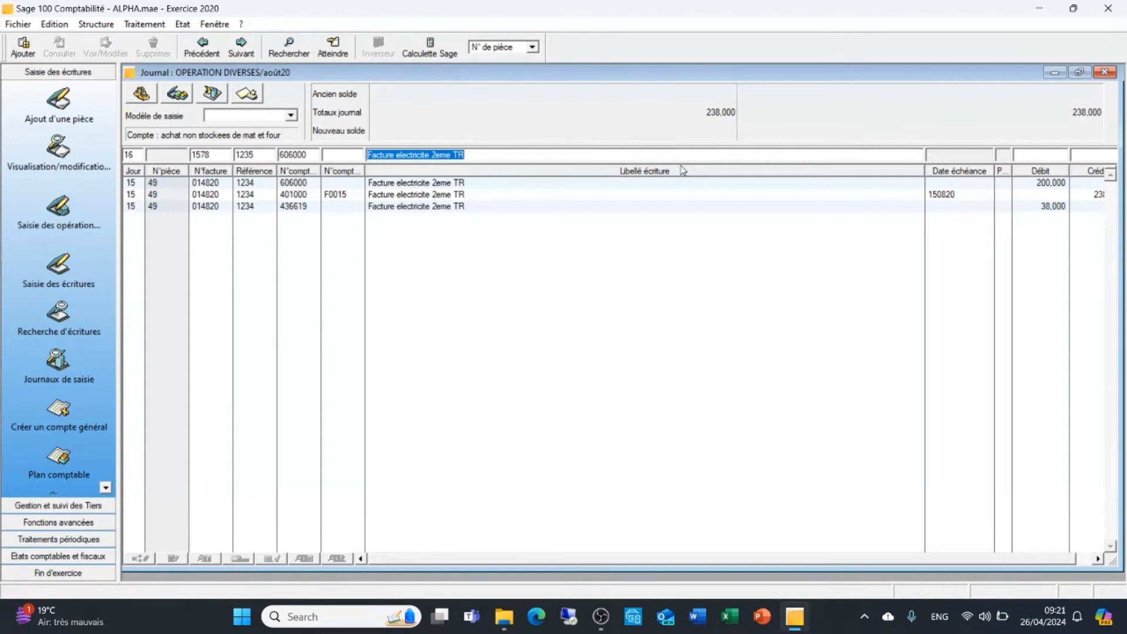
Label the line "facture eau 2eme TR", set its debit to 100 and validate it
type("factu")
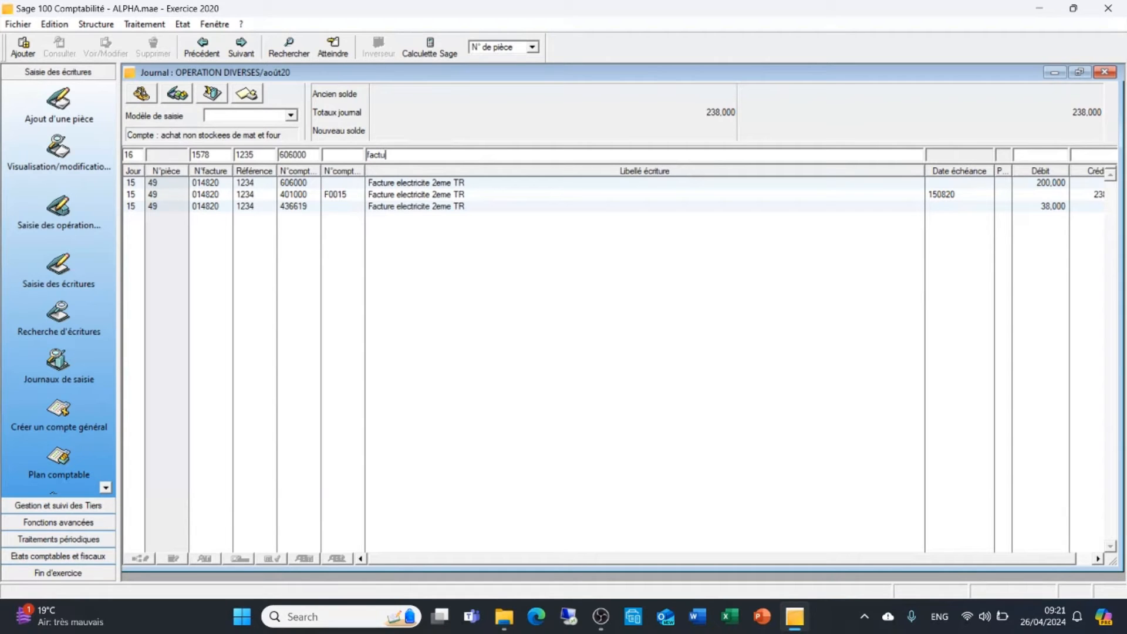
type("re eau 2eme TR100")
key("Return")
Add the water invoice's VAT line on account 436619 with a debit of 19, keeping the day, invoice number, reference and label
key("Tab")
key("Tab")
key("Tab")
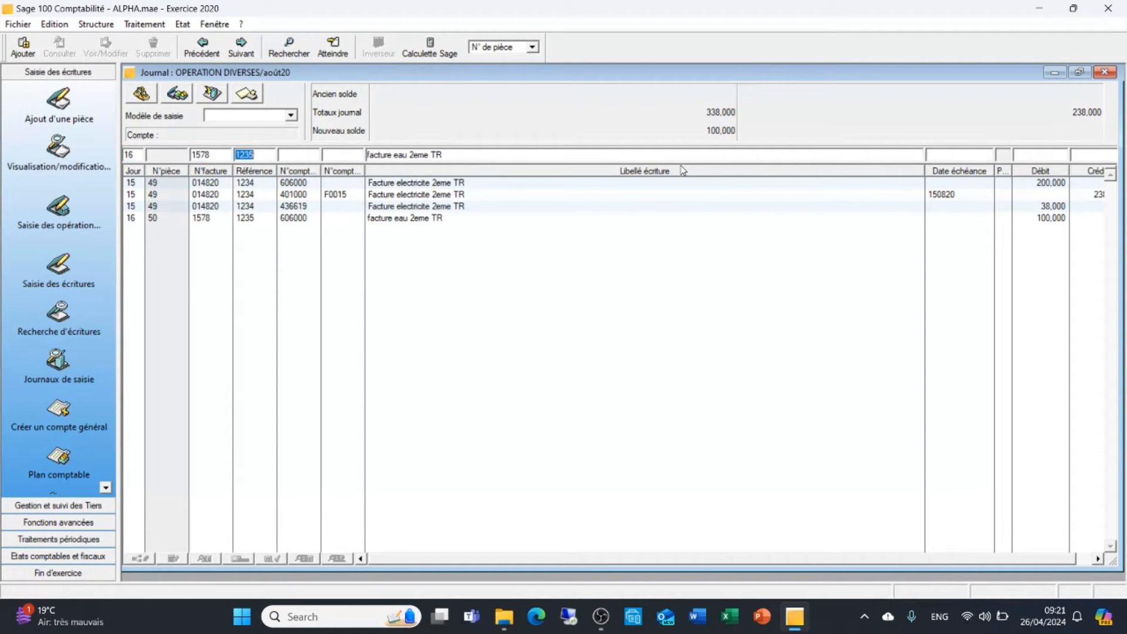
type("436619")
key("Tab")
key("Tab")
key("Tab")
key("Tab")
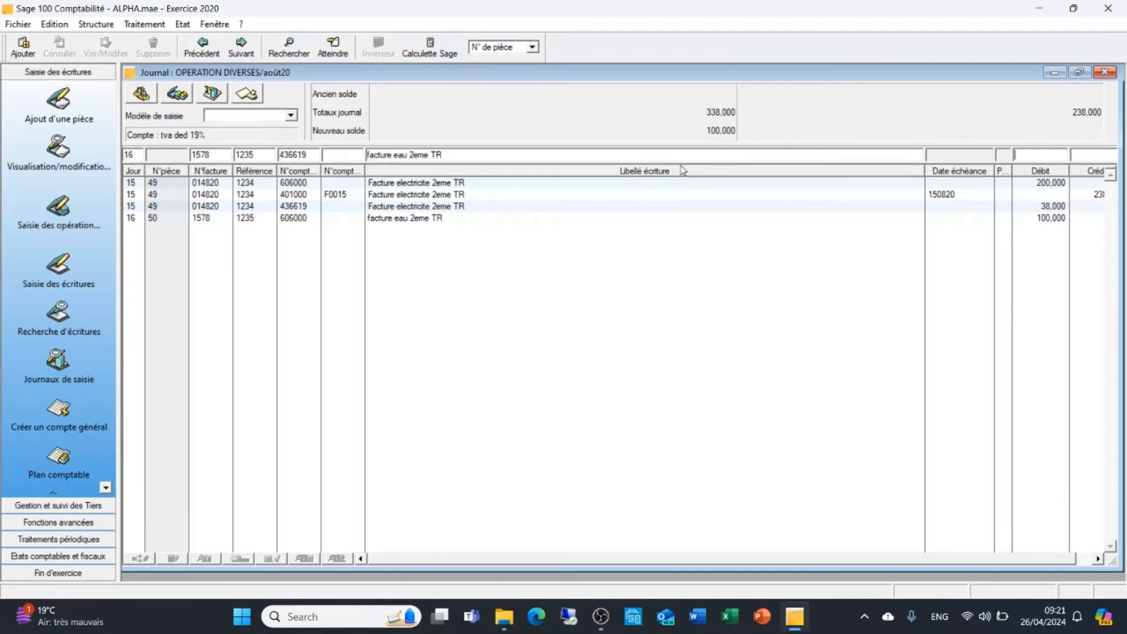
type("19")
key("Return")
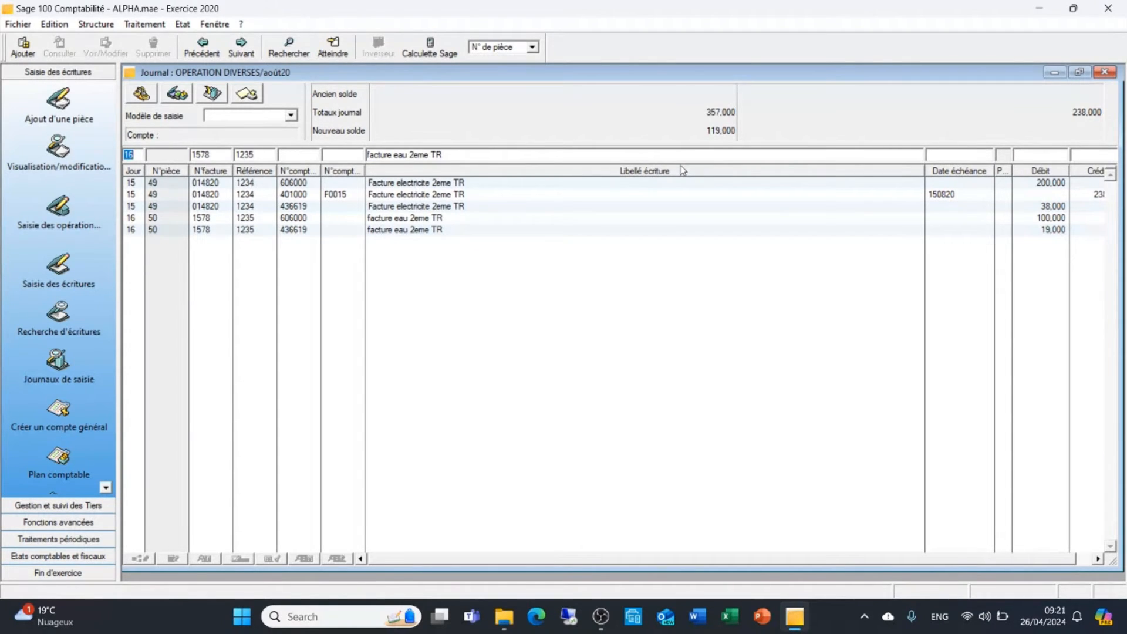
Enter supplier account 401000 on the water invoice's third line, keeping the day, invoice number and reference
key("Tab")
key("Tab")
key("Tab")
type("4")
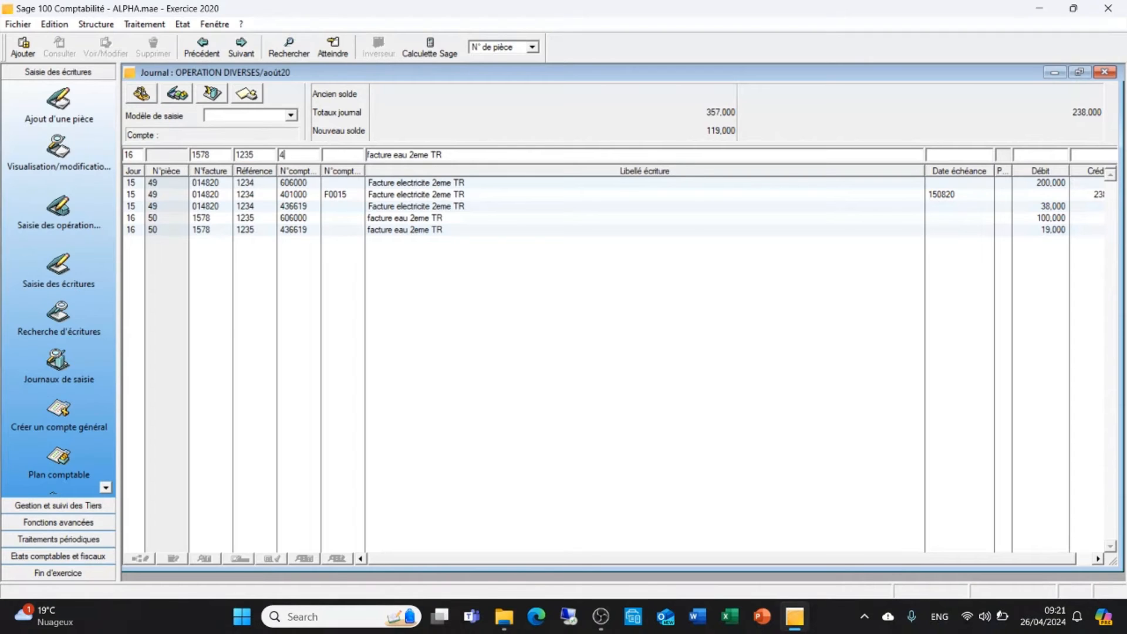
type("01000")
key("Tab")
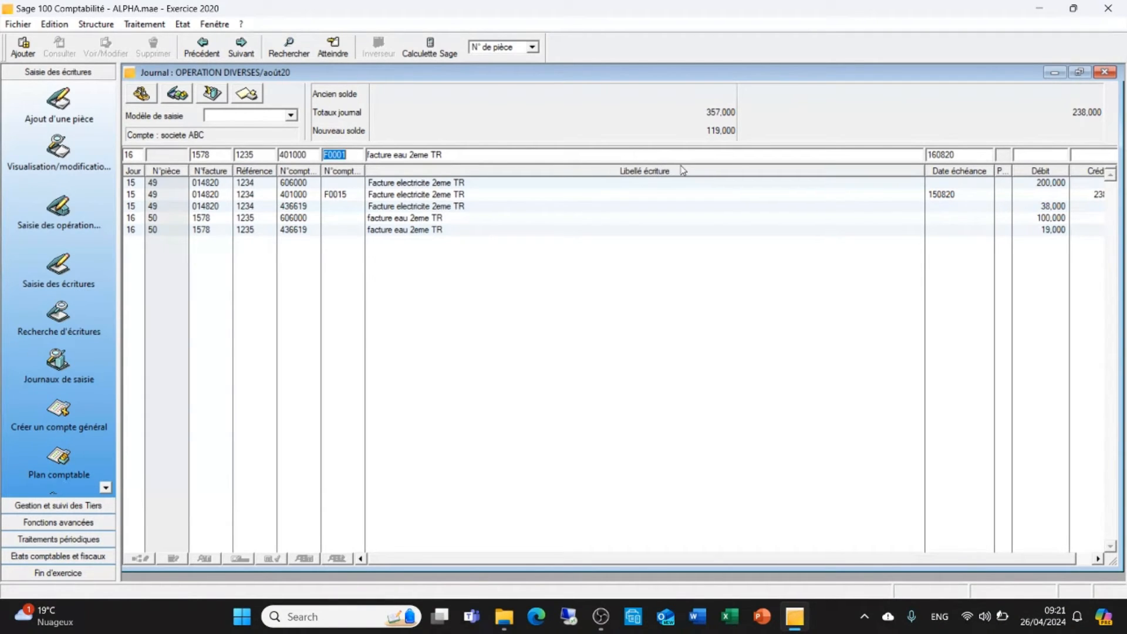
Clear the proposed third party, open the list of third-party accounts and start a new record from it
key("BackSpace")
key("ctrl+p")
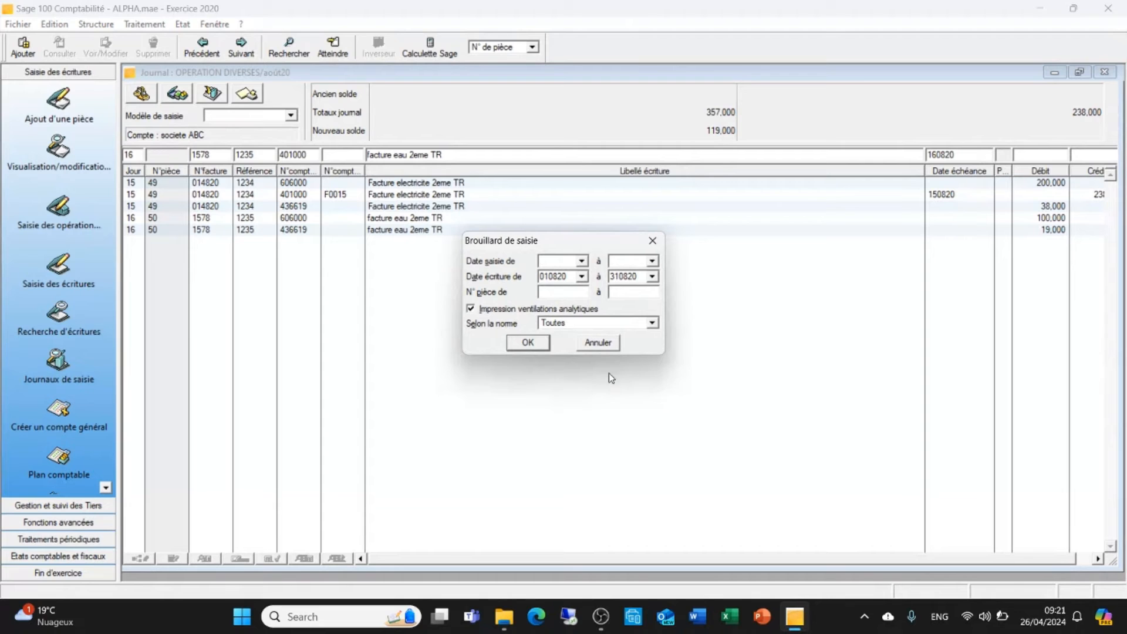
left_click(597, 342)
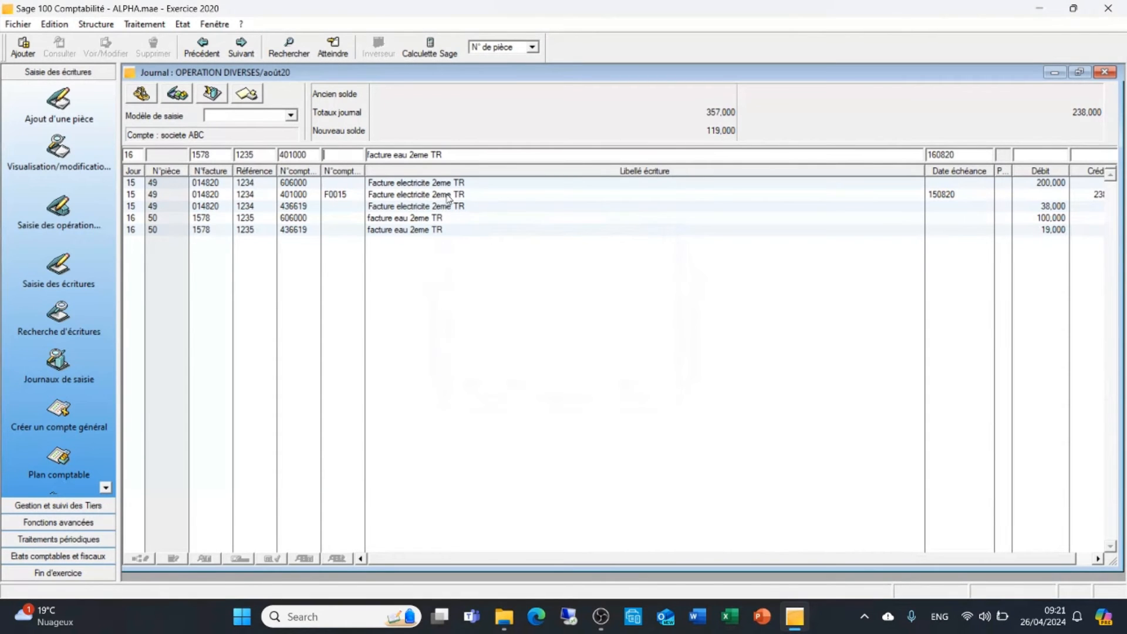
key("F4")
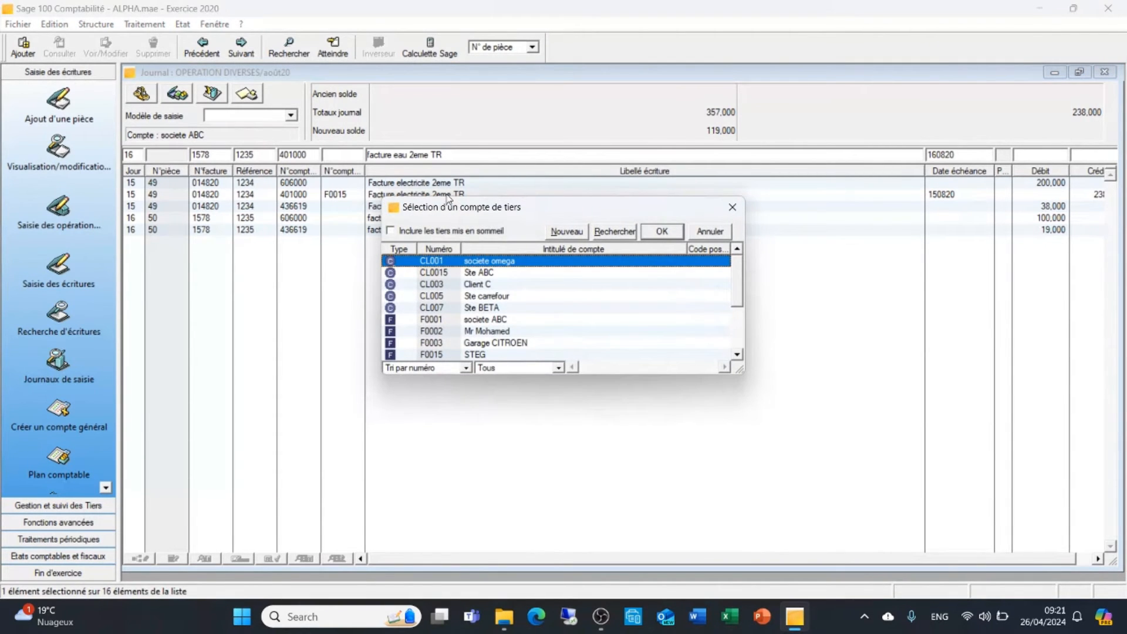
left_click(571, 233)
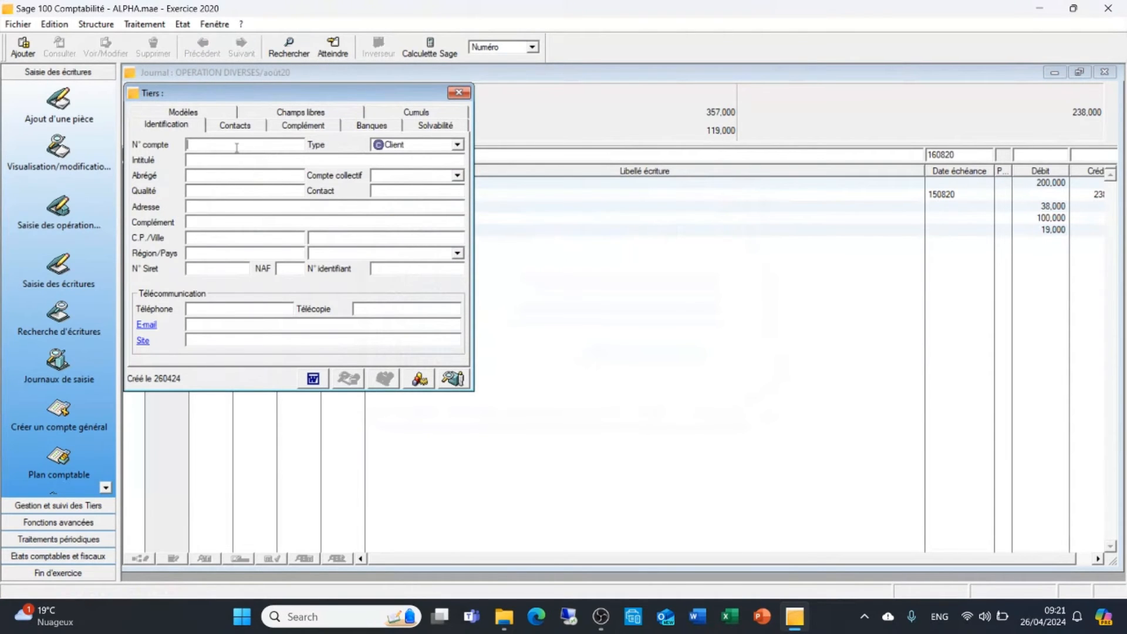
Create third party F0016 of type Fournisseur, titled SONED, with collective account 401000, and use it on the entry line
type("F0016")
left_click(456, 145)
left_click(425, 157)
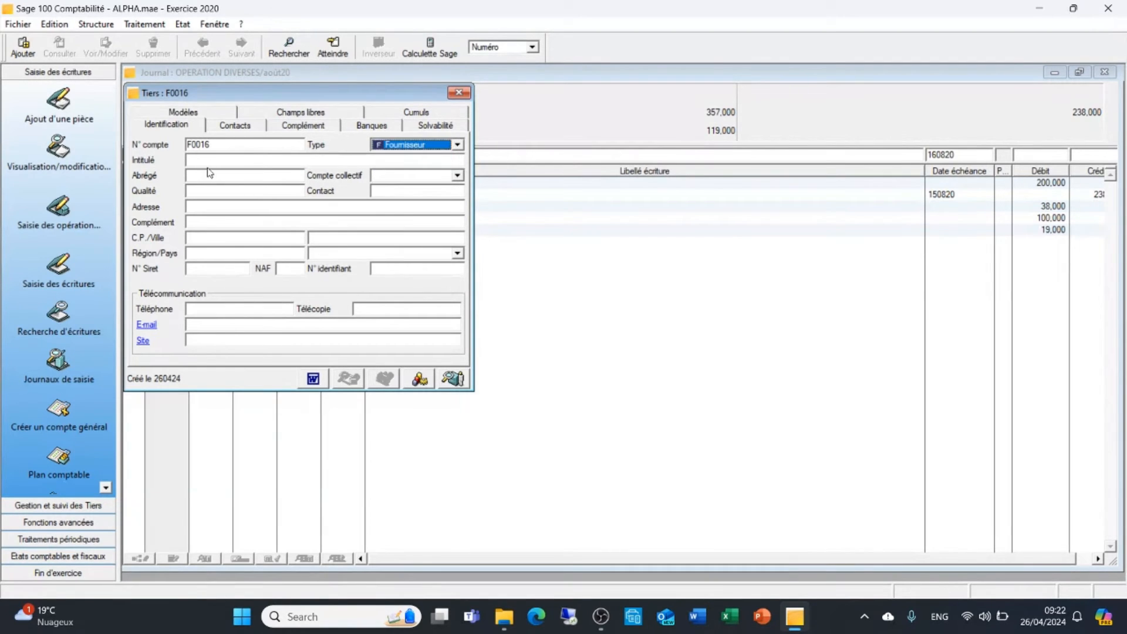
left_click(203, 160)
type("S")
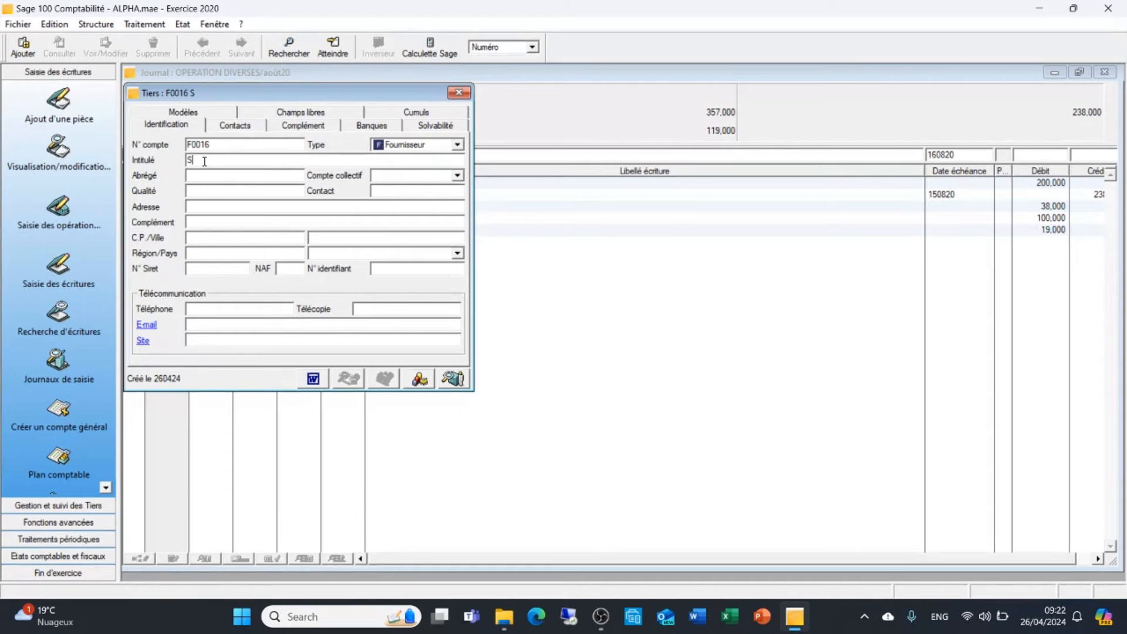
type("ONED")
left_click(212, 176)
left_click(404, 177)
type("401000")
left_click(459, 94)
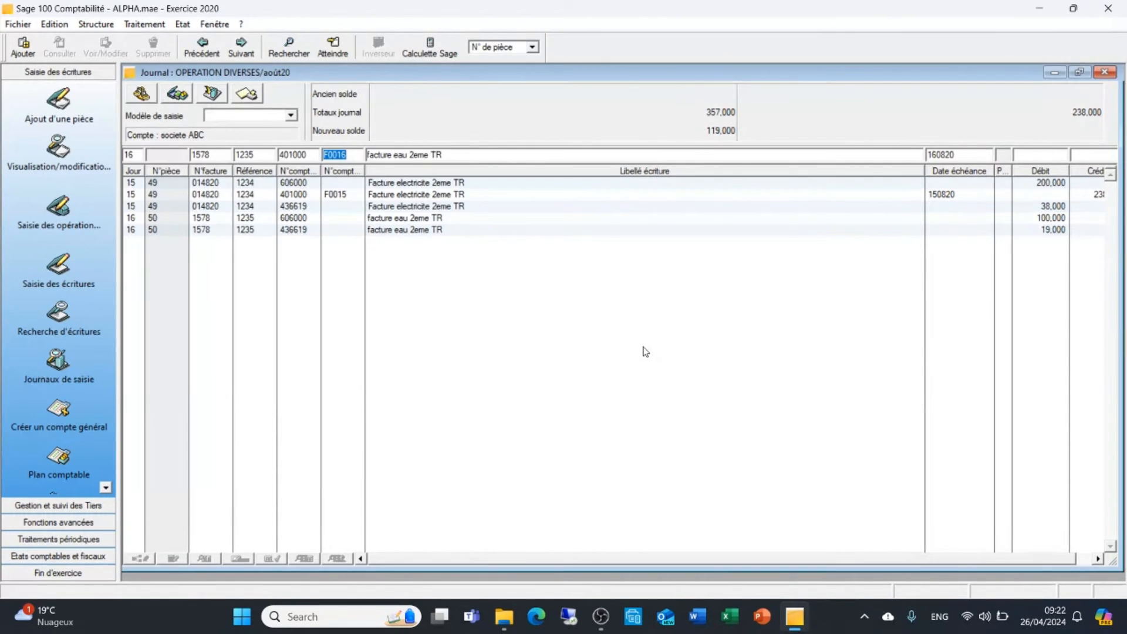
Keep the label and due date of the SONED line, set its credit to 119 and validate the line
key("Return")
key("Return")
key("Return")
key("Return")
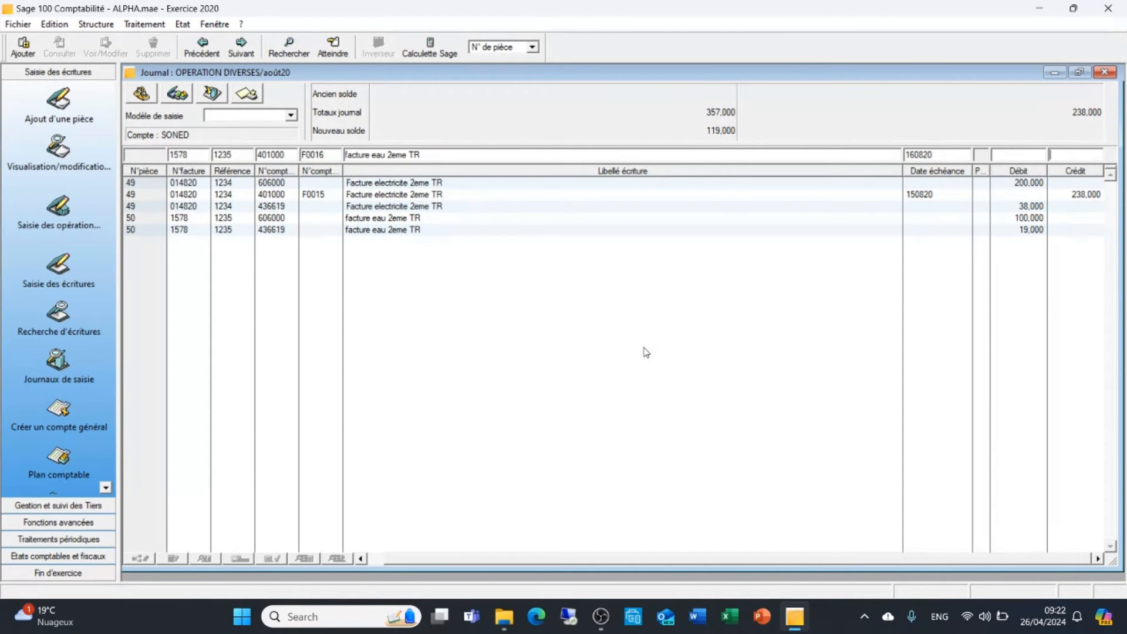
type("119")
key("Return")
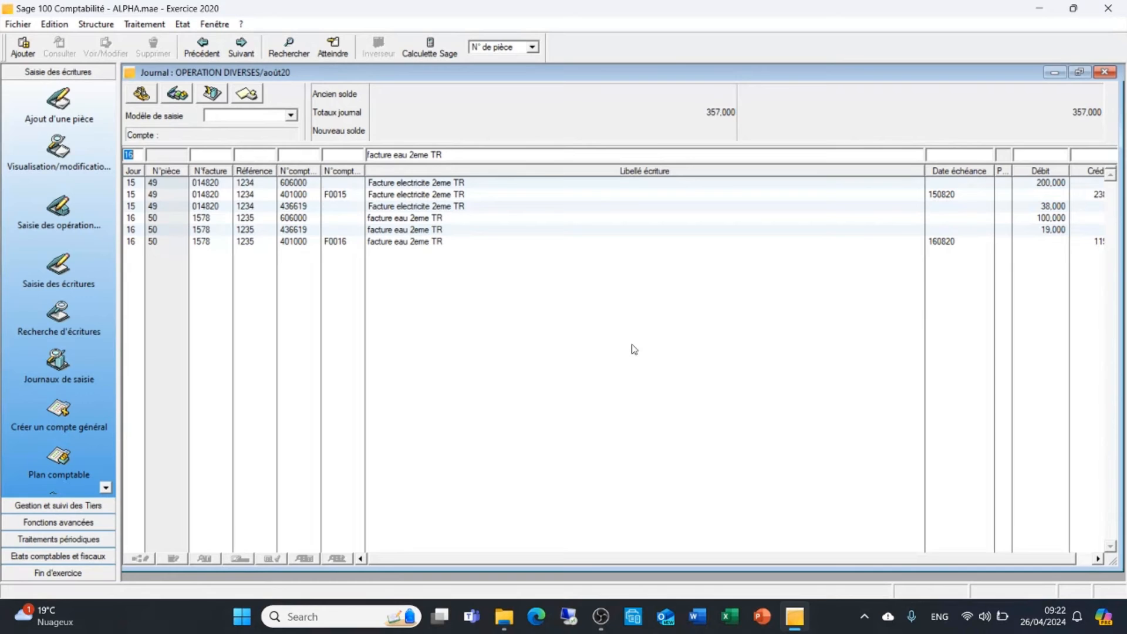
Start another entry on day 16 with invoice number 123420, reference 4578 and expense account 626000
key("Tab")
type("1234")
type("20 ")
type("45")
type("78 ")
type("626")
type("000")
key("Tab")
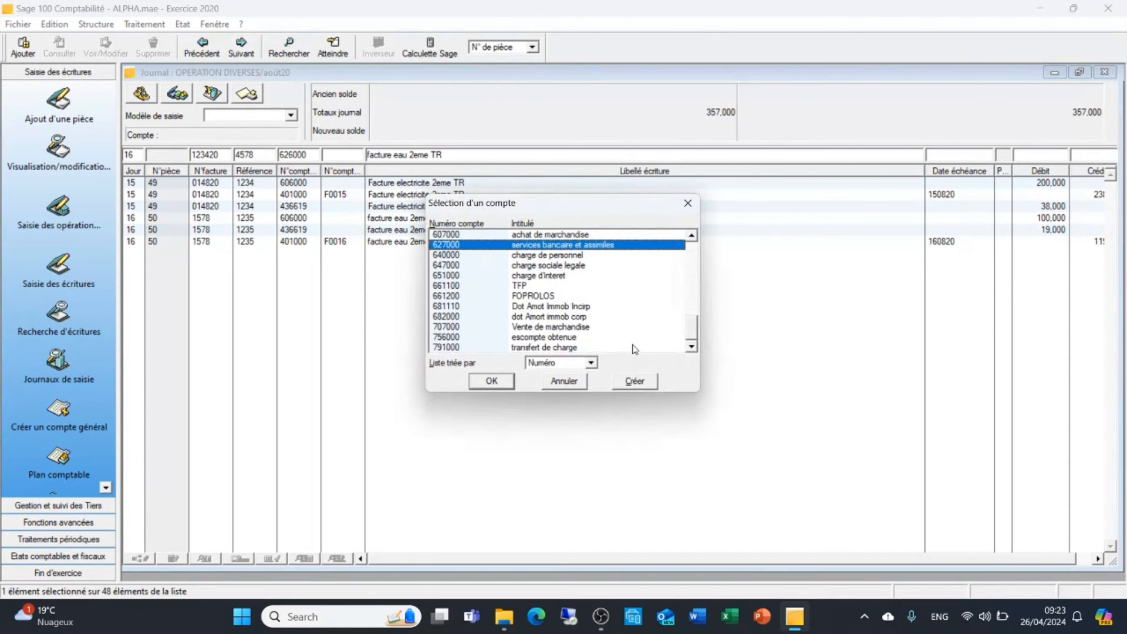
Create general account 626000 titled "frais postaux et de telecom", keeping the proposed short name, and return to the entry line
left_click(634, 382)
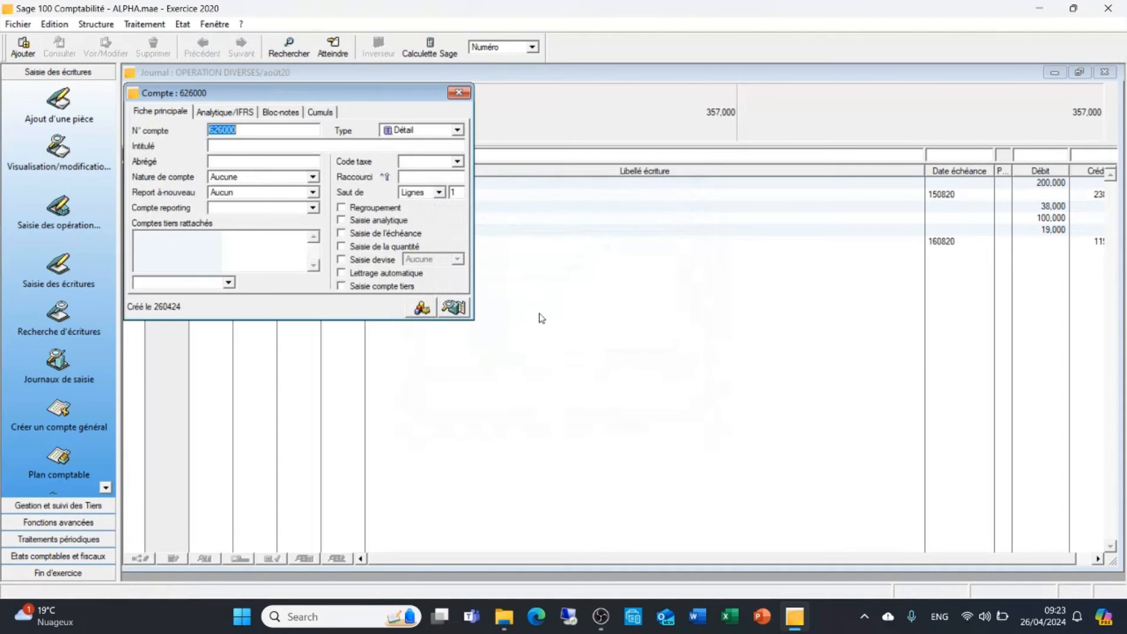
left_click(290, 148)
type("fra")
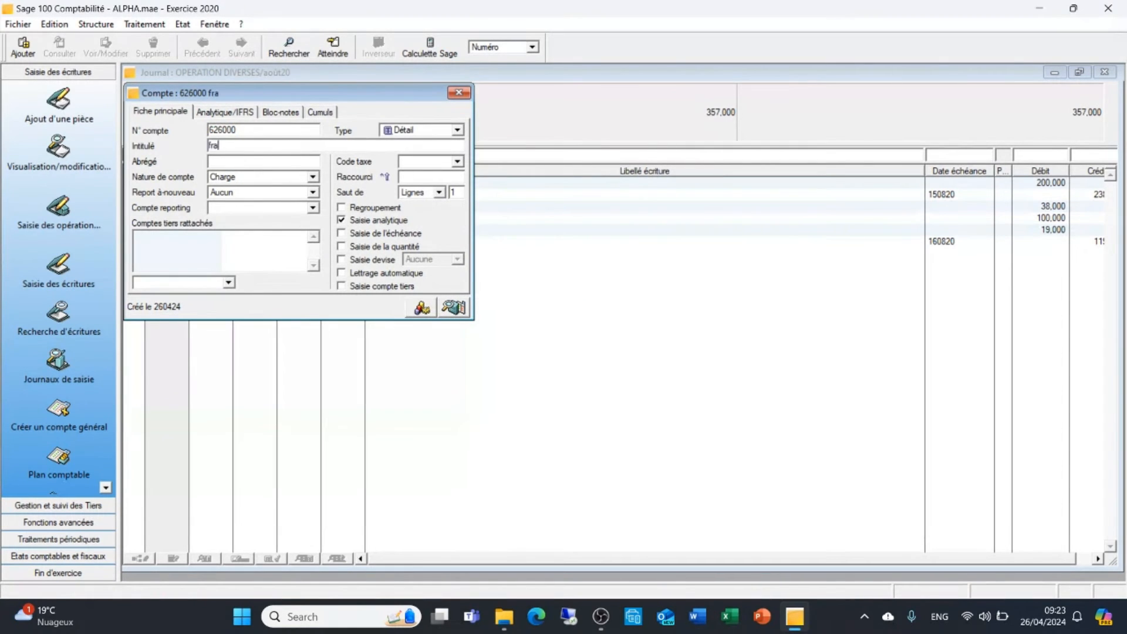
type("is postaux et de t")
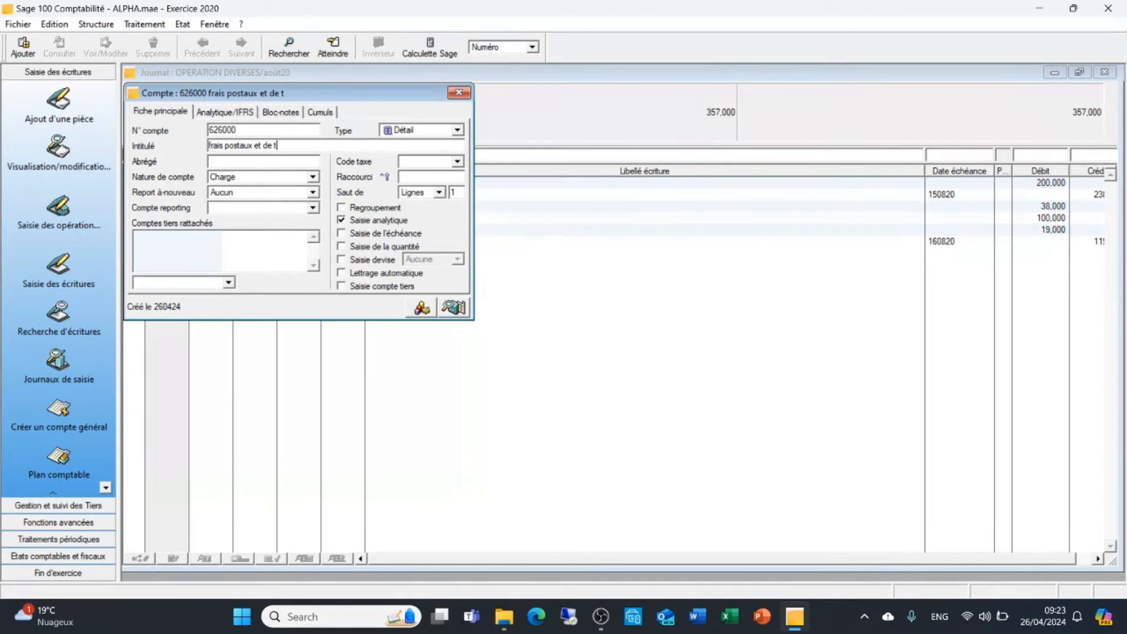
type("elecommunicati")
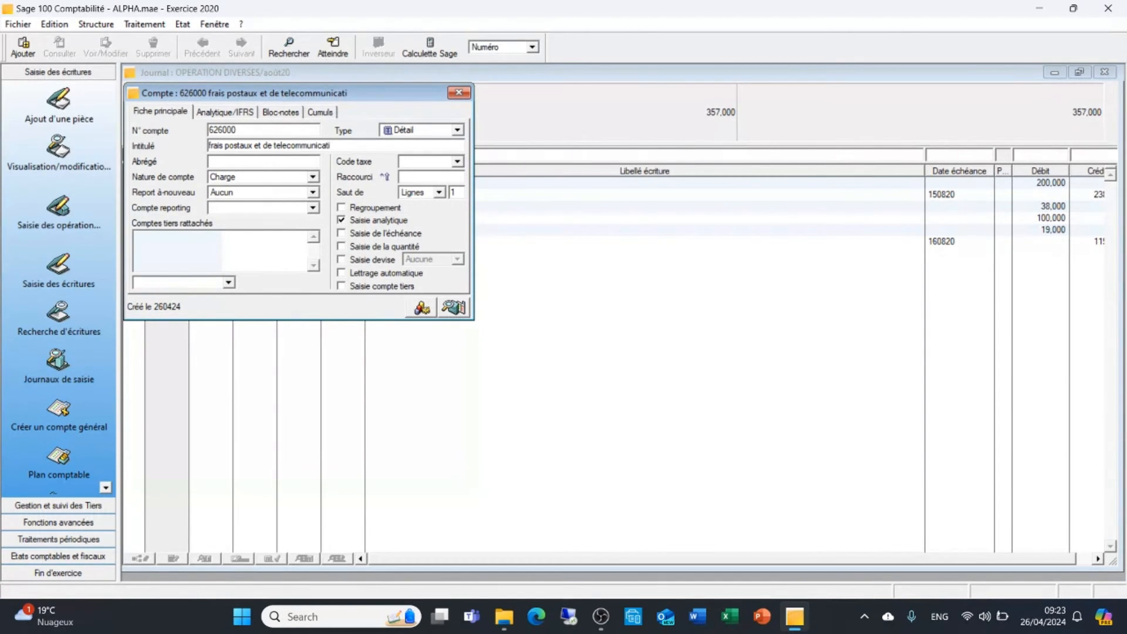
key("BackSpace")
key("BackSpace")
key("BackSpace")
key("BackSpace")
key("BackSpace")
key("BackSpace")
key("BackSpace")
left_click(276, 159)
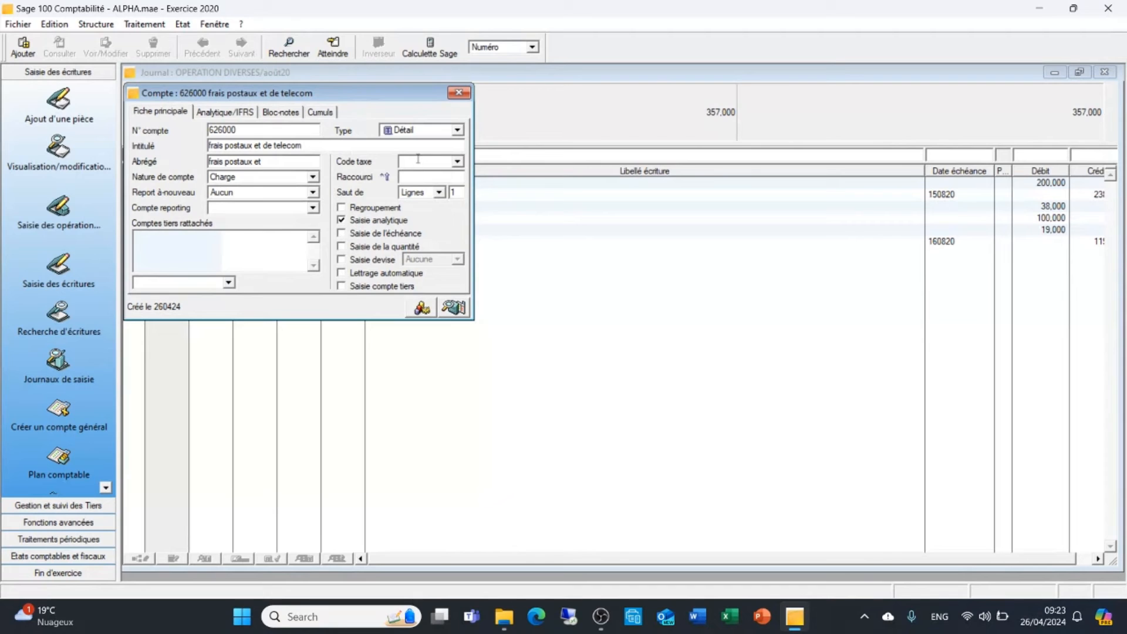
left_click(459, 92)
Keep the proposed label on the 626000 line, set its debit to 300 and validate it
key("Tab")
key("Tab")
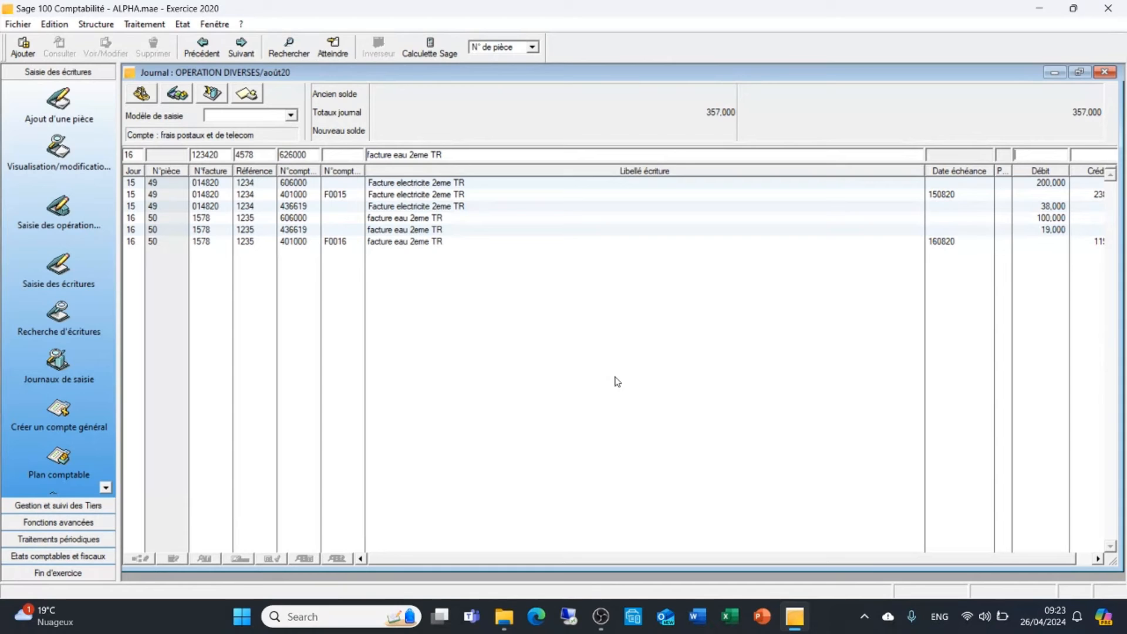
type("300")
key("Return")
Add the VAT line of invoice 123420 on account 436619 with a debit of 57 and validate it
key("Tab")
key("Tab")
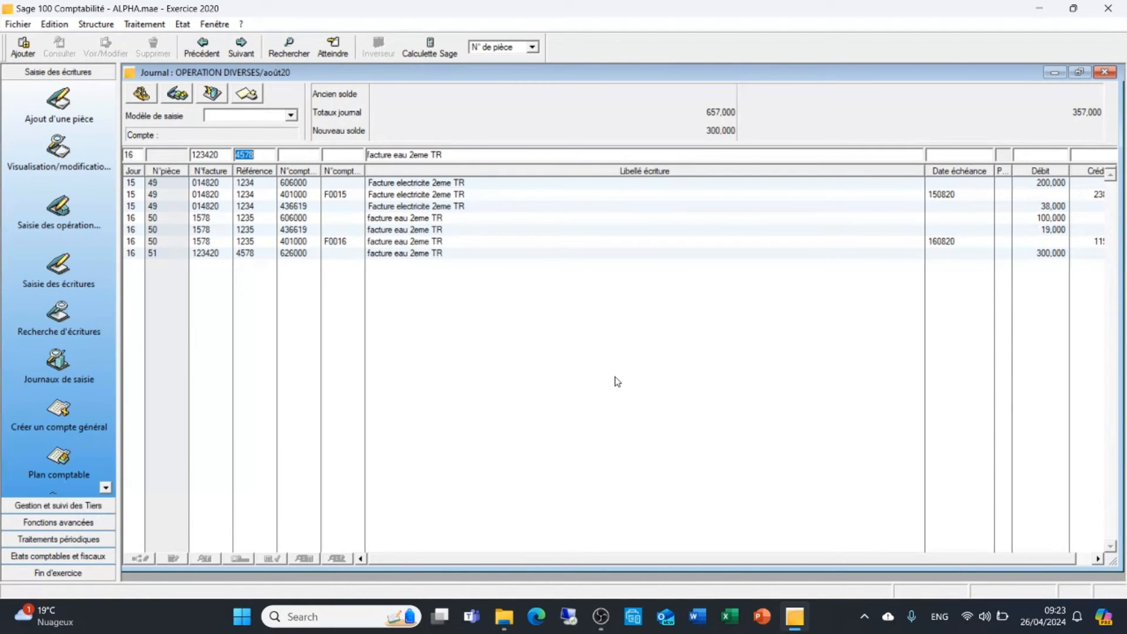
key("Tab")
type("436619")
key("Tab")
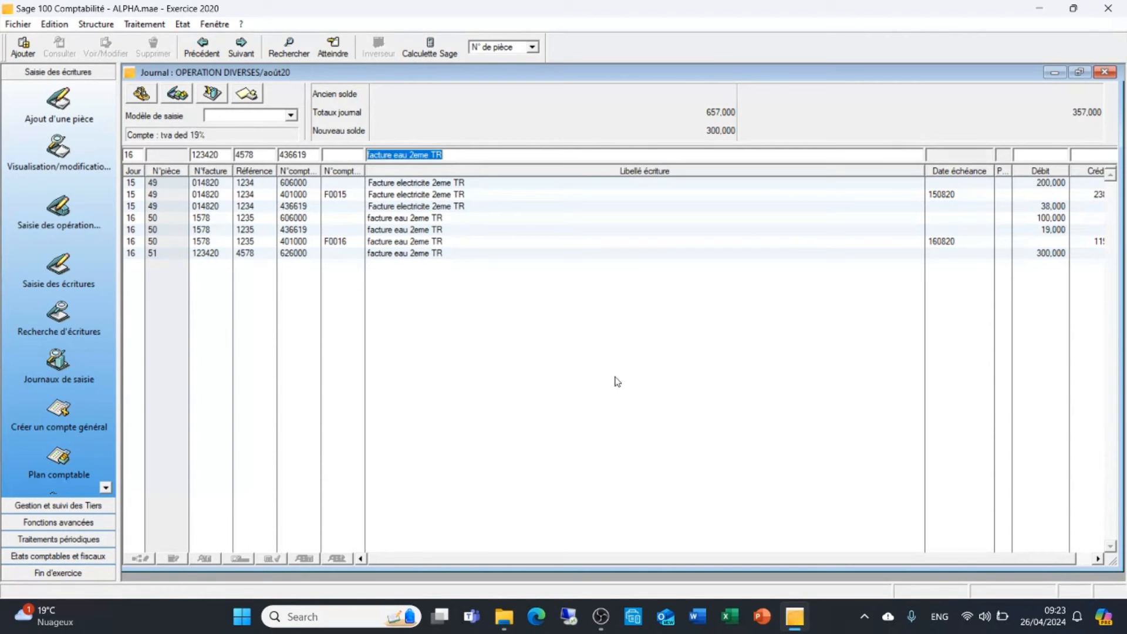
key("Tab")
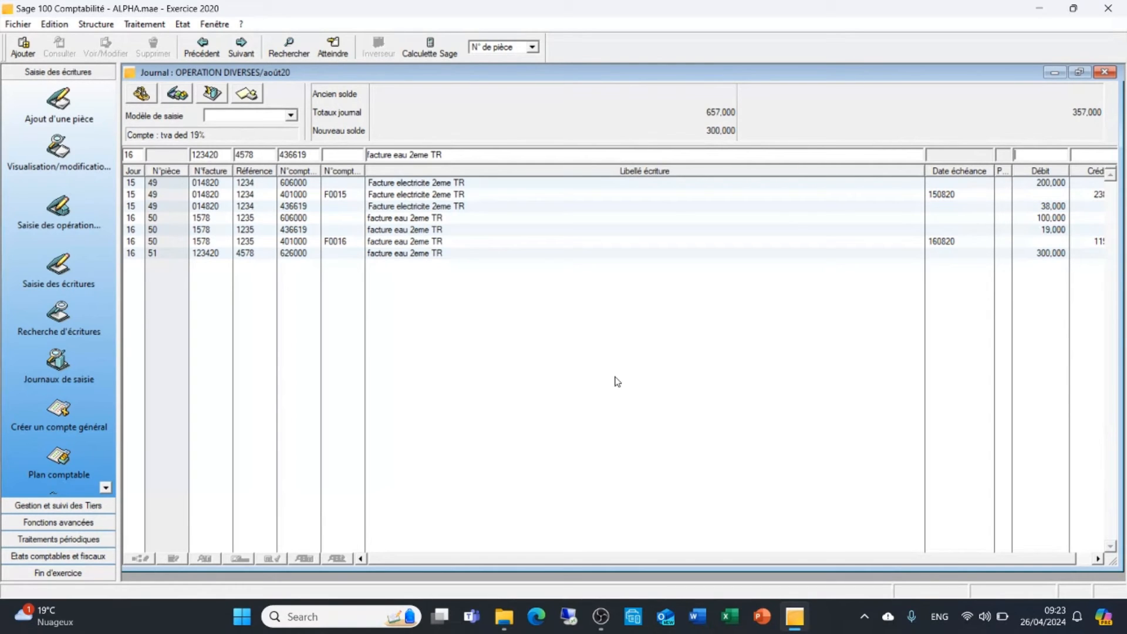
type("57")
key("Return")
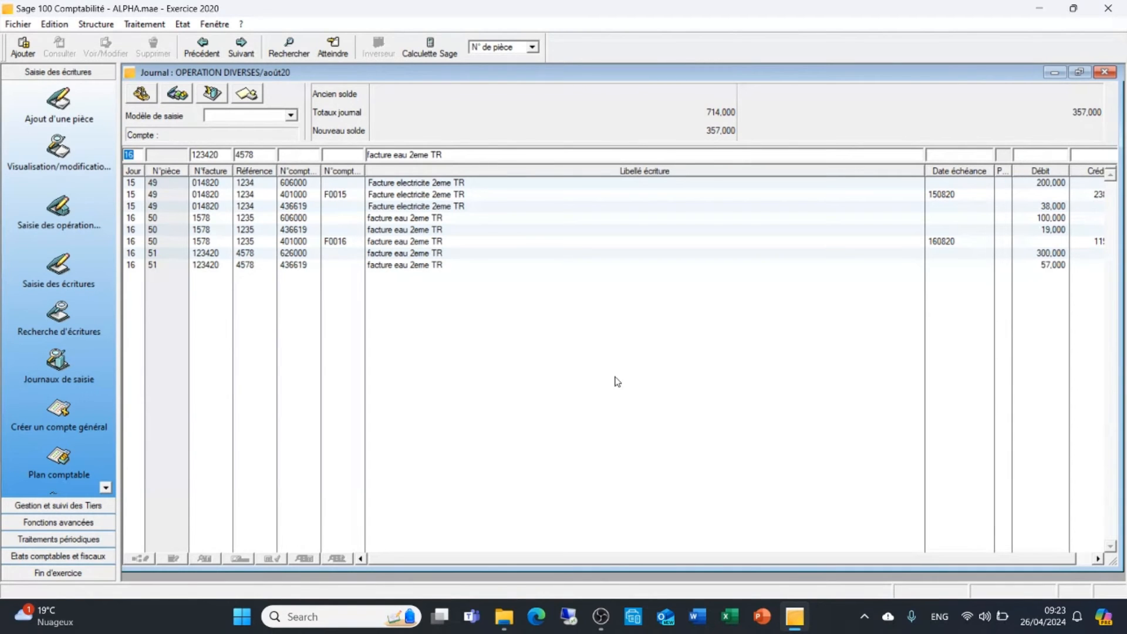
Enter supplier account 401000 on the next line of invoice 123420, keeping the day and reference
key("Tab")
key("Tab")
key("Tab")
type("401000")
key("Tab")
Clear the proposed third-party account on the 401000 line and start a new supplier (Fournisseur) account numbered F0017
key("BackSpace")
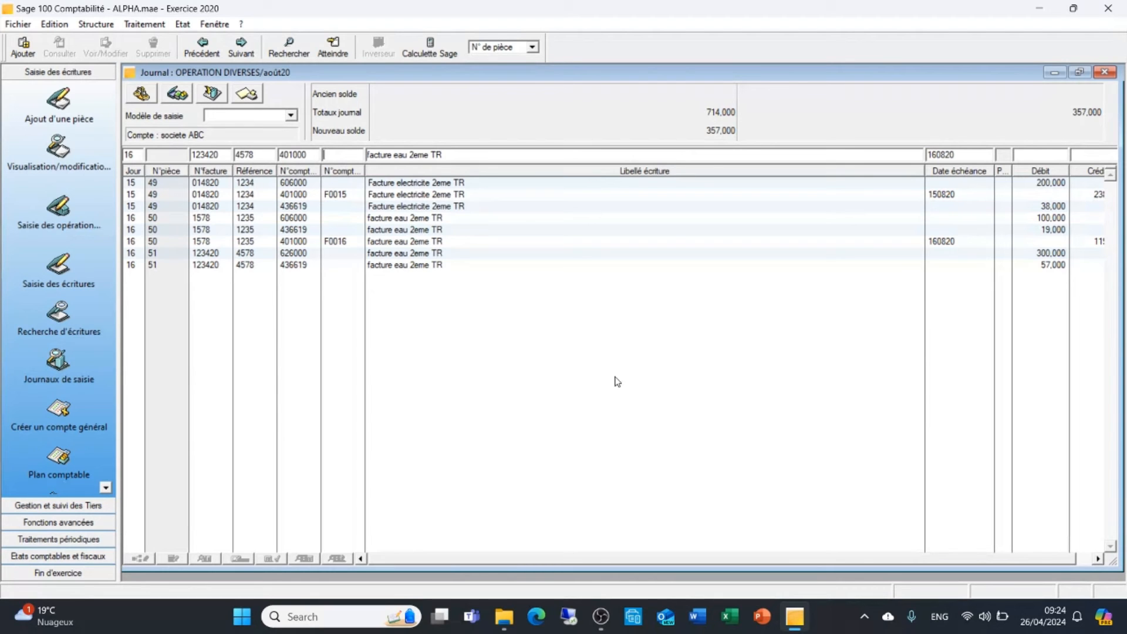
key("Tab")
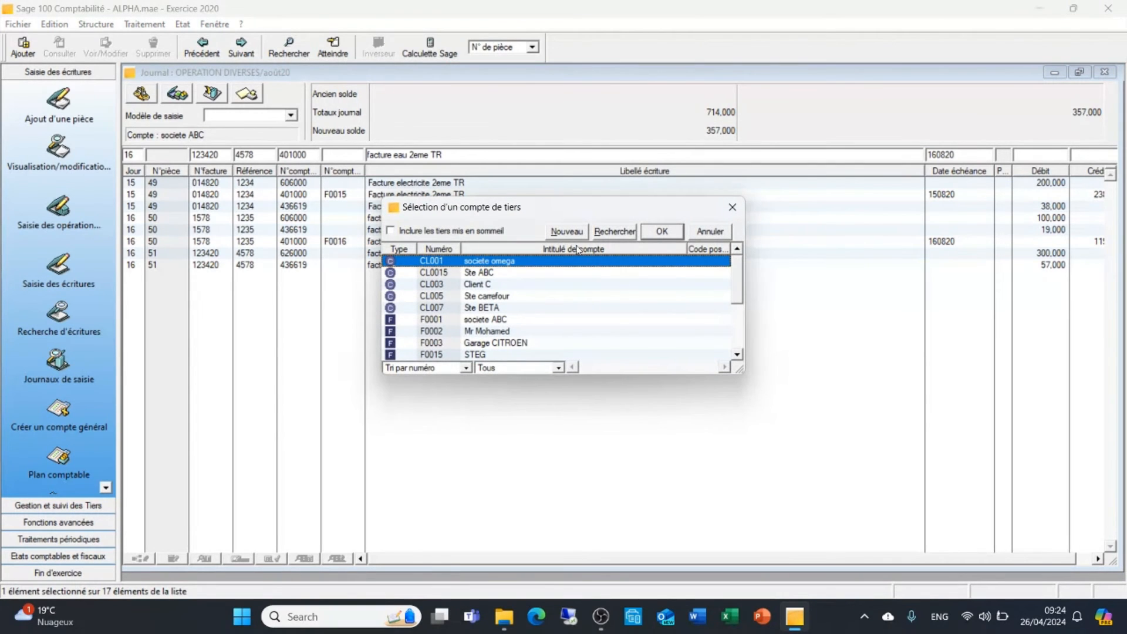
left_click(567, 232)
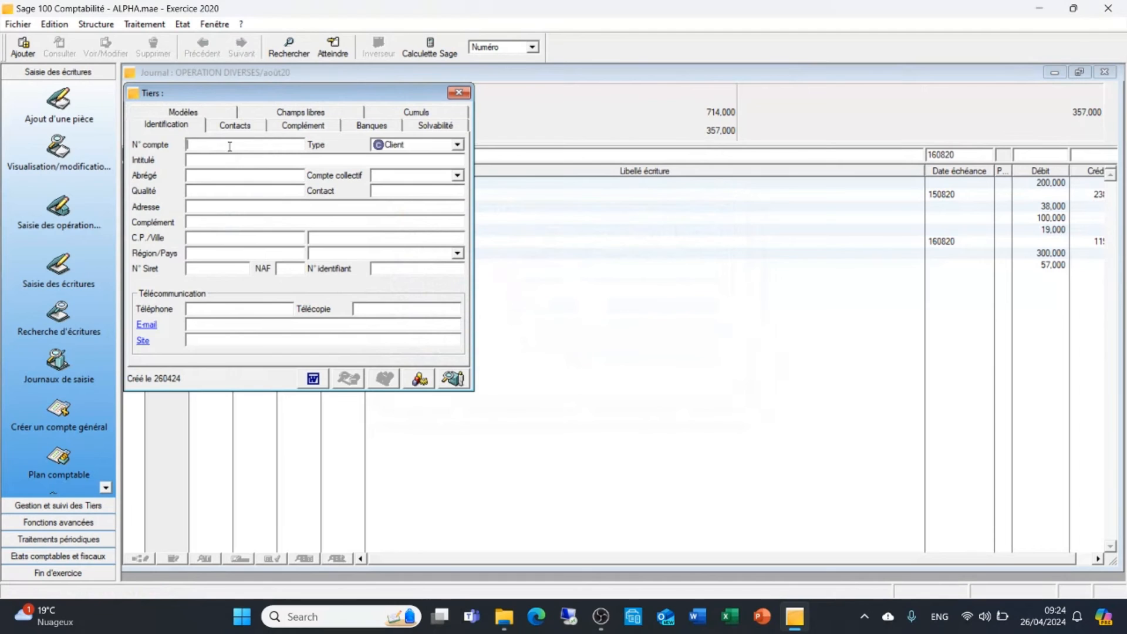
type("F0017")
left_click(457, 146)
left_click(430, 156)
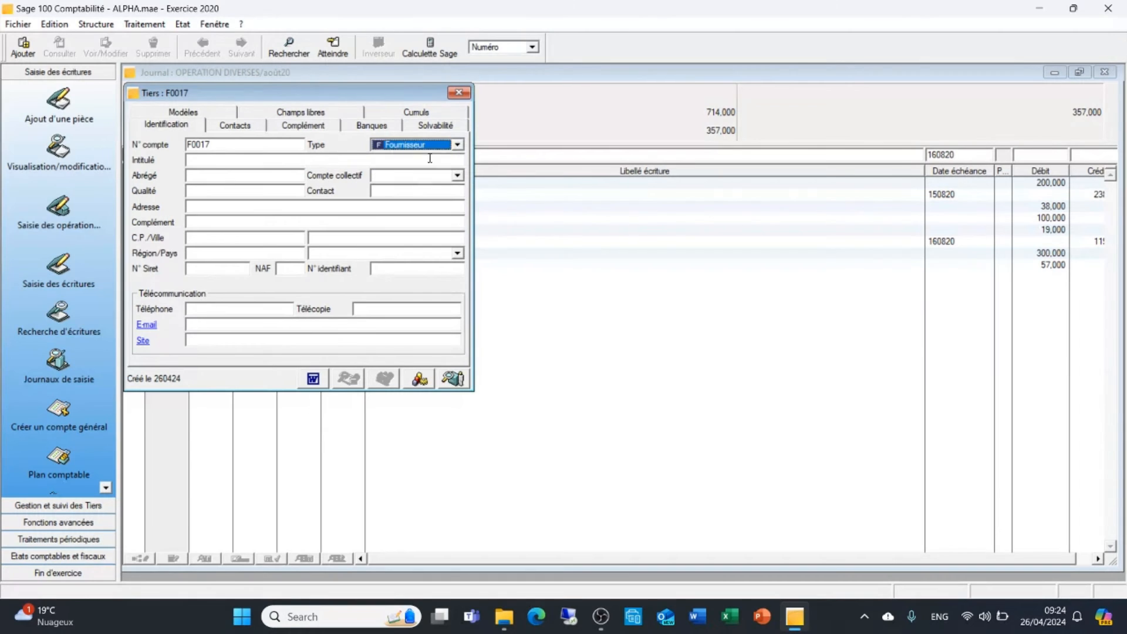
Title supplier F0017 "Orange", keep the proposed short name, set its collective account to 401000 and return to the entry line
left_click(244, 160)
type("Ora")
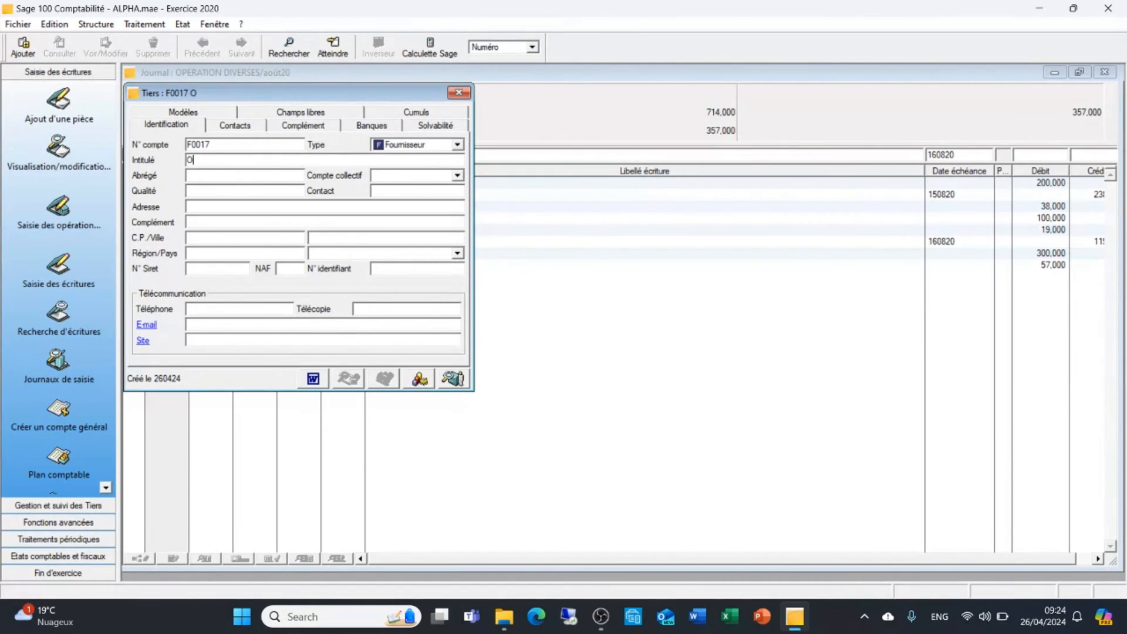
type("nge")
left_click(232, 178)
key("Tab")
type("401000")
left_click(459, 93)
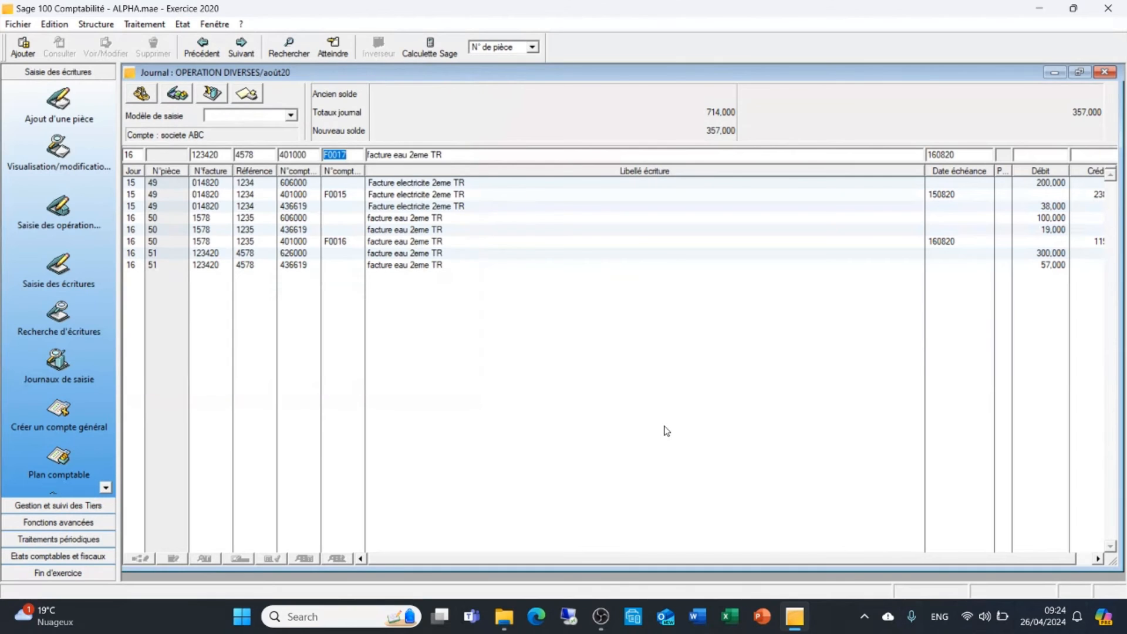
Set the credit of the F0017 supplier line to 375, validate it and try to close the journal
key("Tab")
key("Tab")
key("Tab")
key("Tab")
key("Tab")
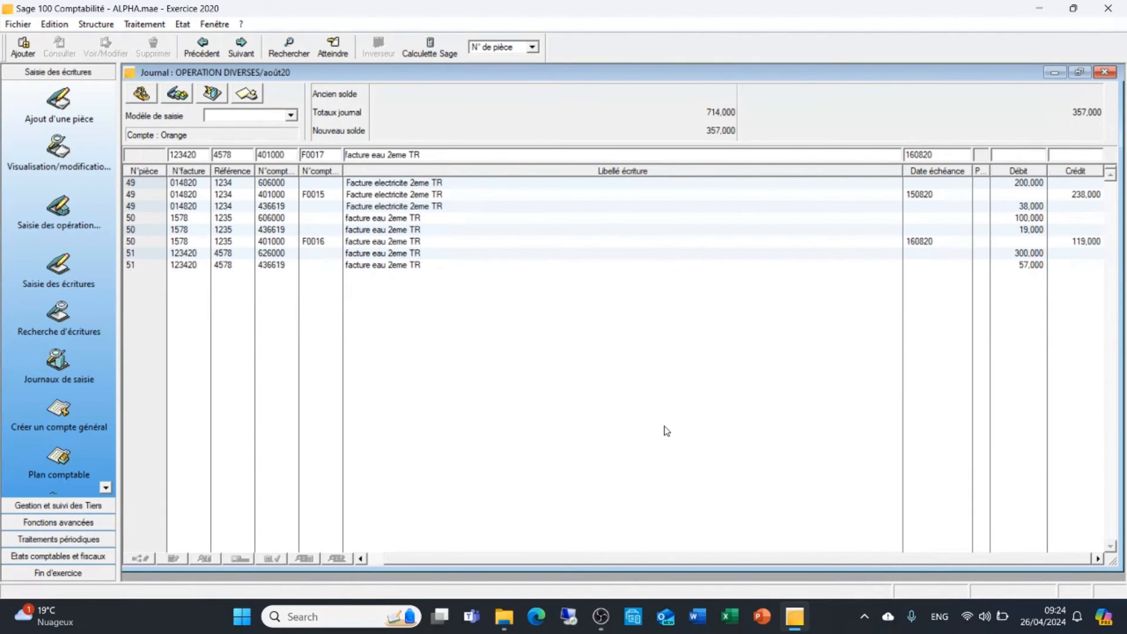
type("375")
key("Return")
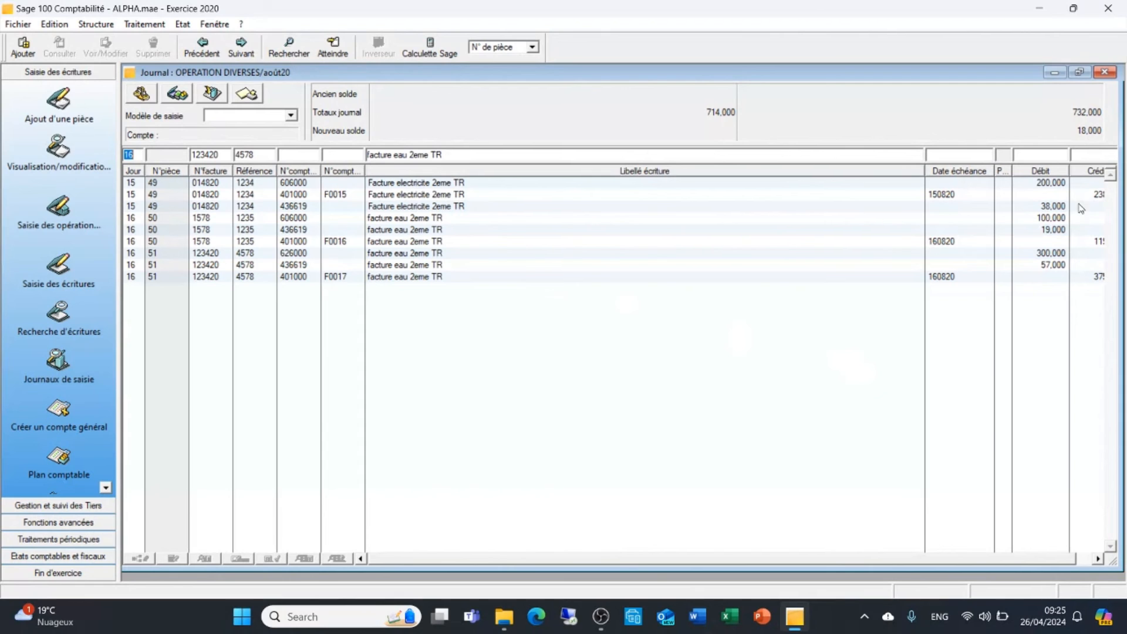
left_click(1105, 72)
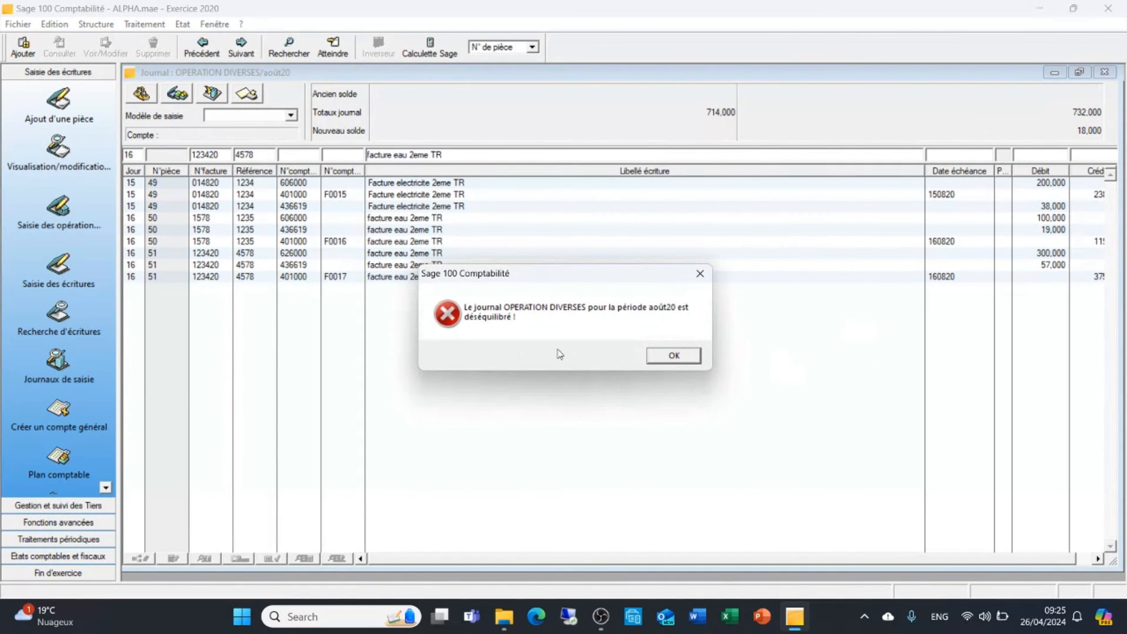
left_click(674, 356)
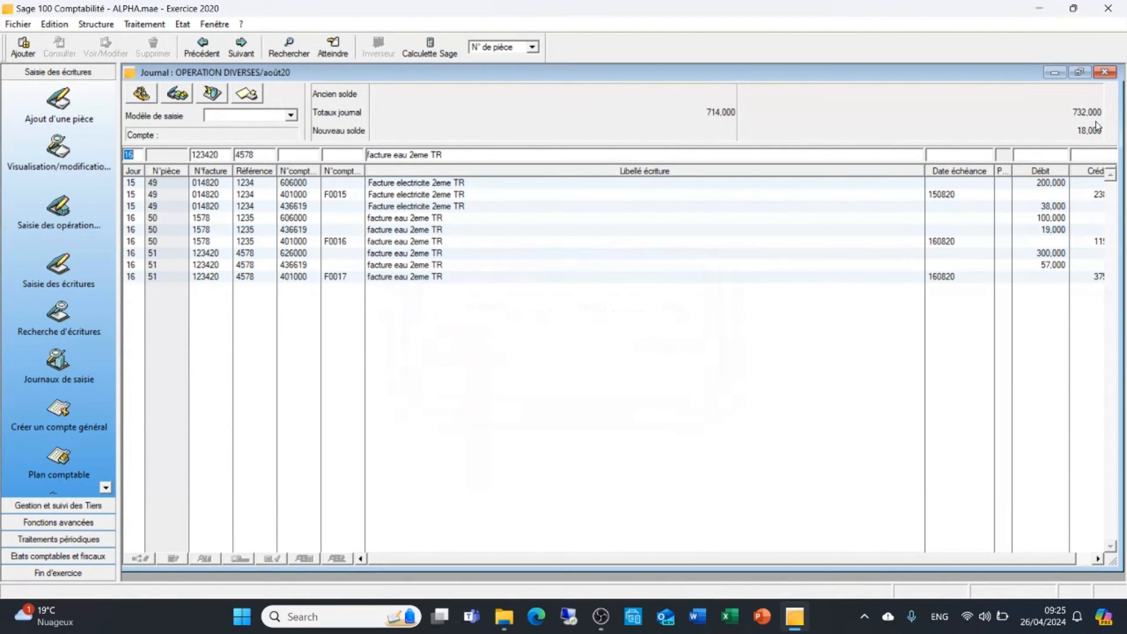
Correct the credit of the F0017 supplier line to 357 and validate it
left_click(1098, 559)
left_click(1099, 559)
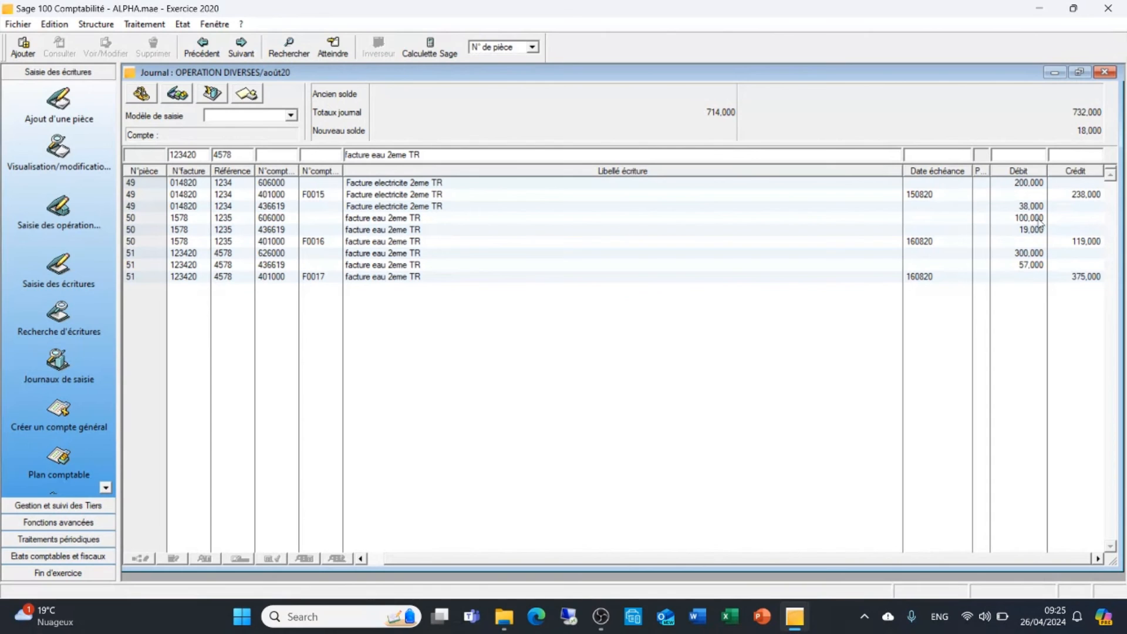
double_click(1089, 276)
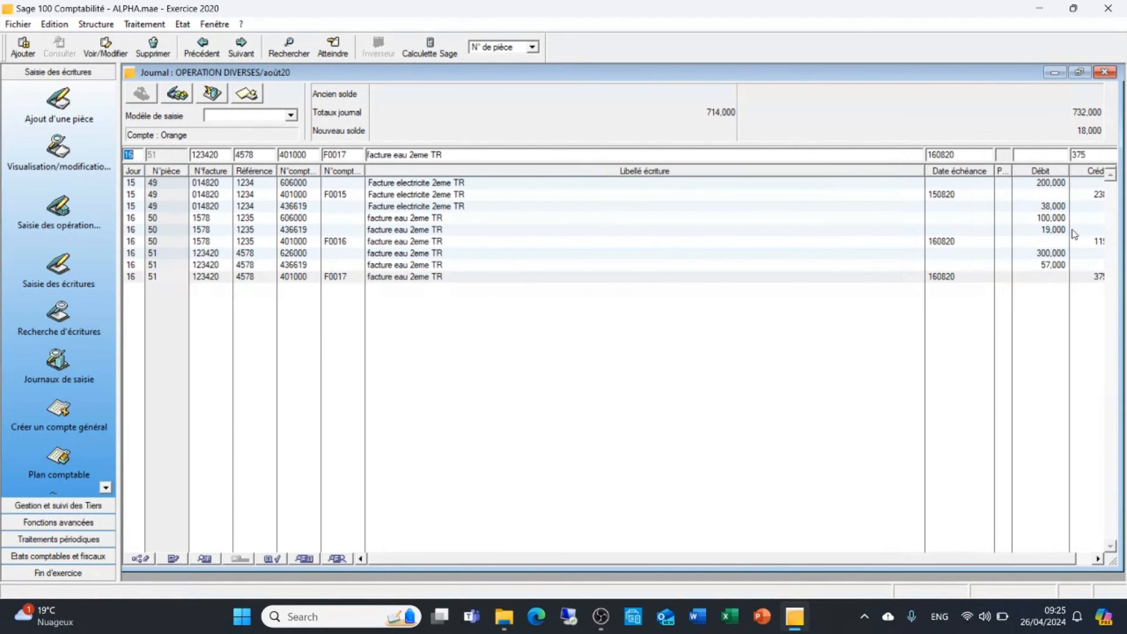
left_click(1088, 153)
left_click_drag(1068, 153, 1056, 152)
type("57")
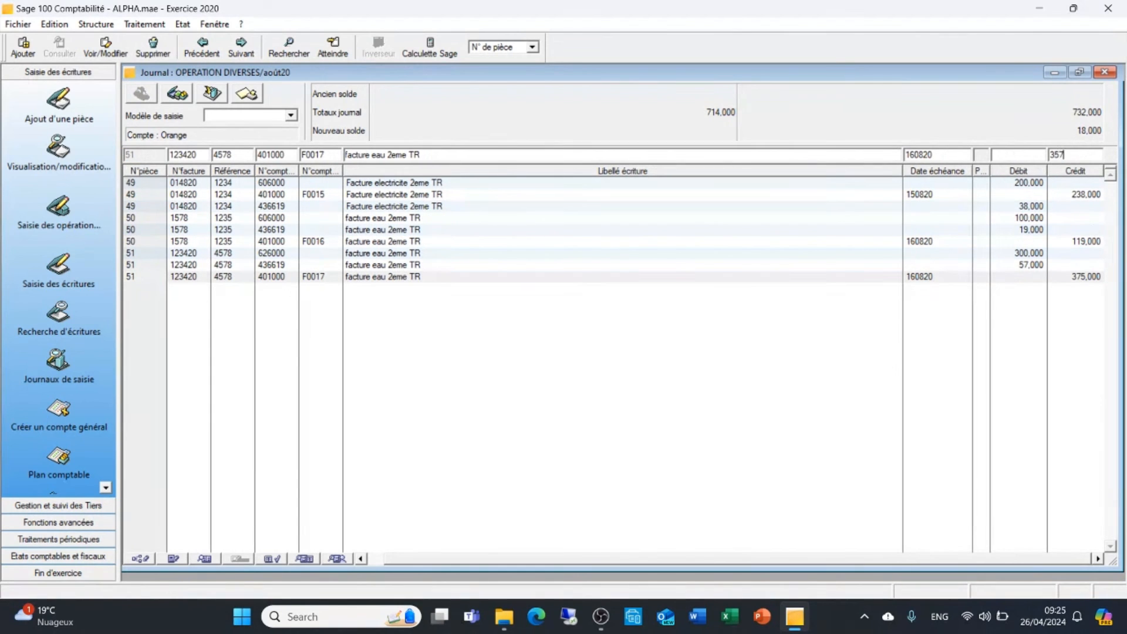
key("Return")
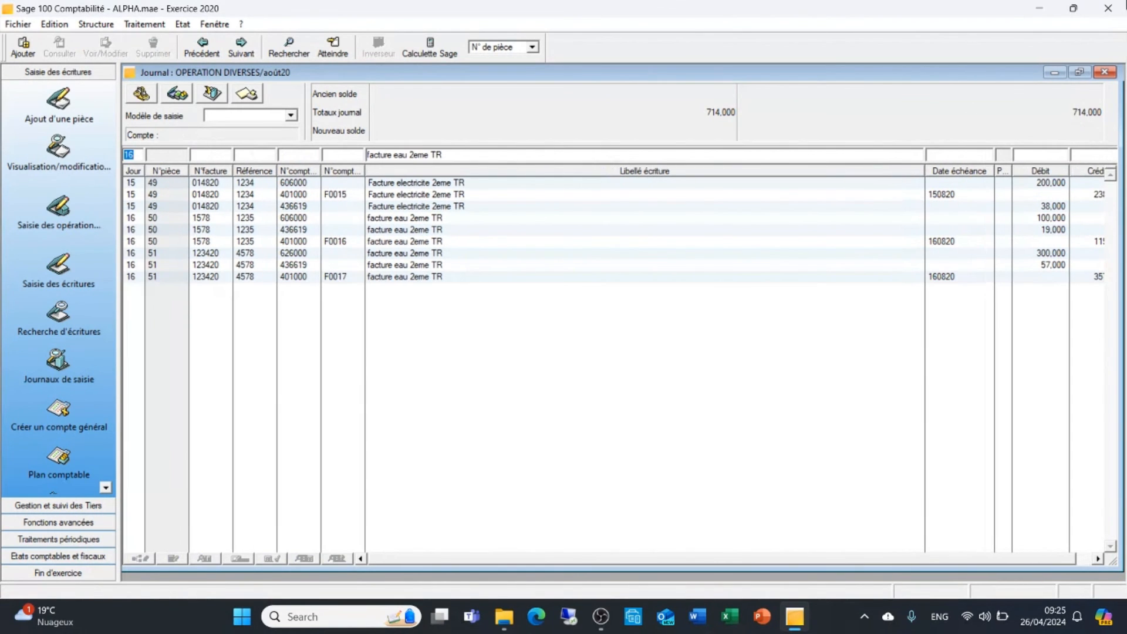
Close the miscellaneous operations journal and open the August 2020 CAISSE journal for entry
left_click(1106, 72)
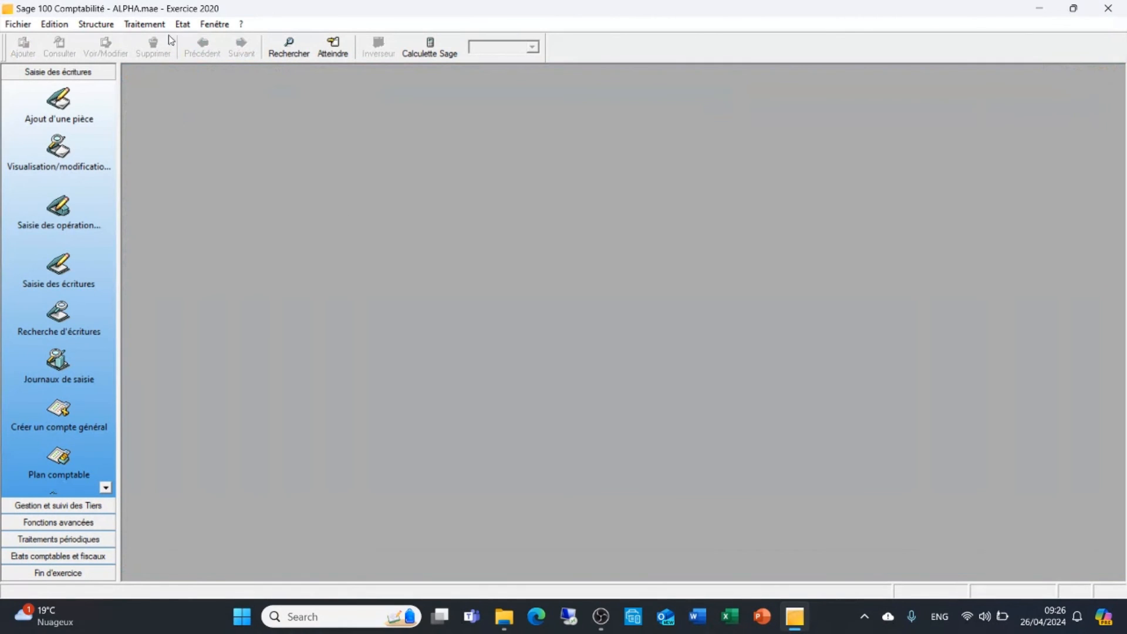
left_click(145, 24)
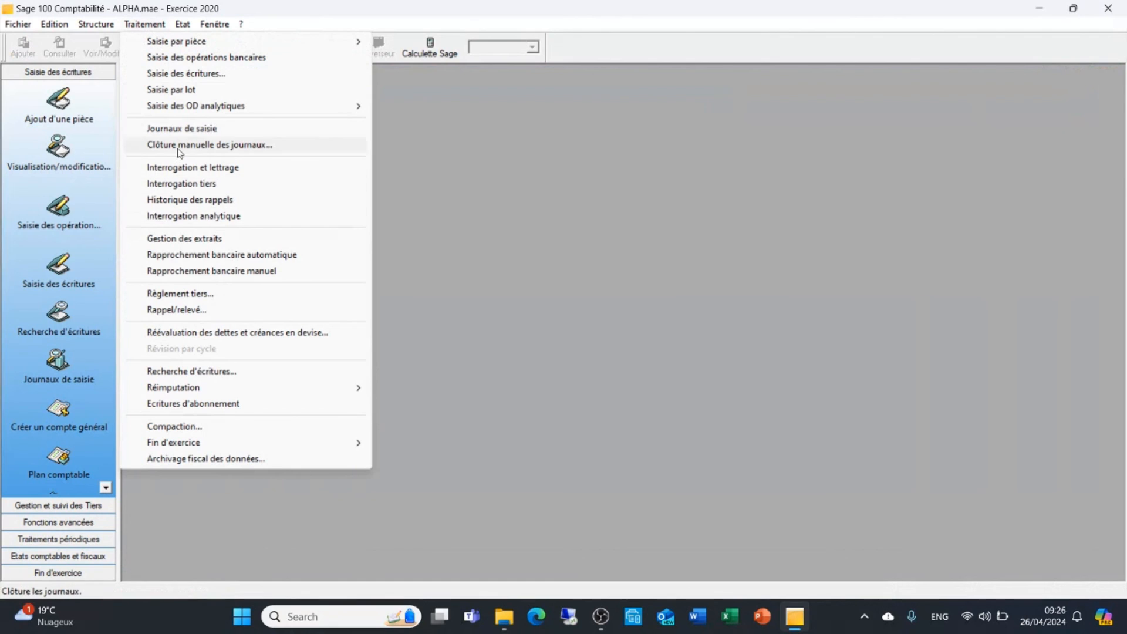
left_click(198, 132)
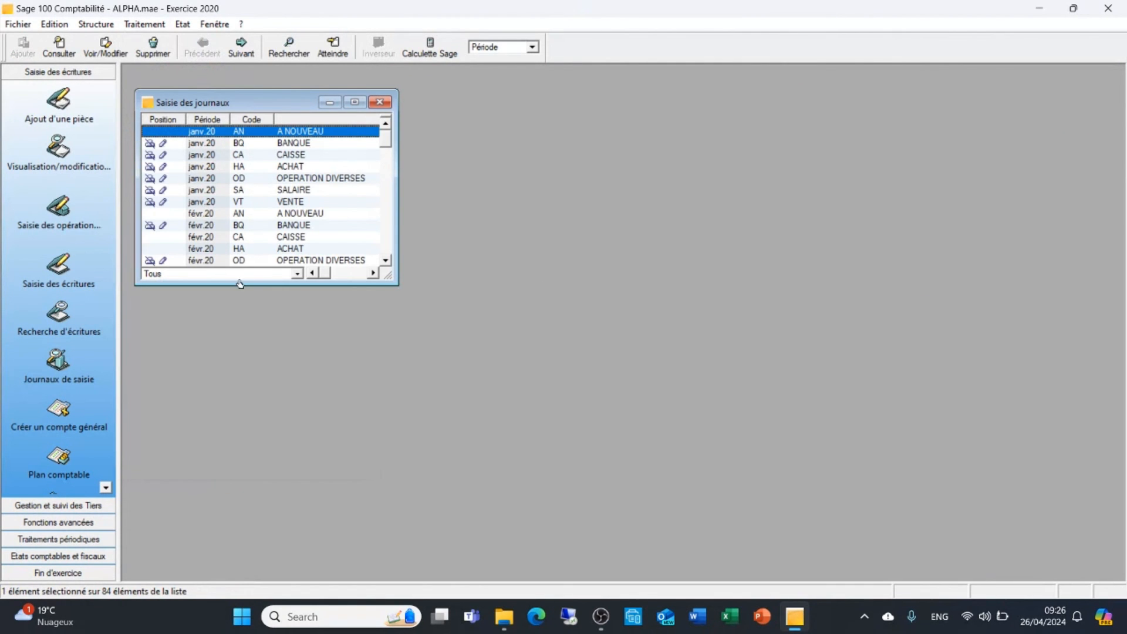
left_click_drag(386, 137, 387, 207)
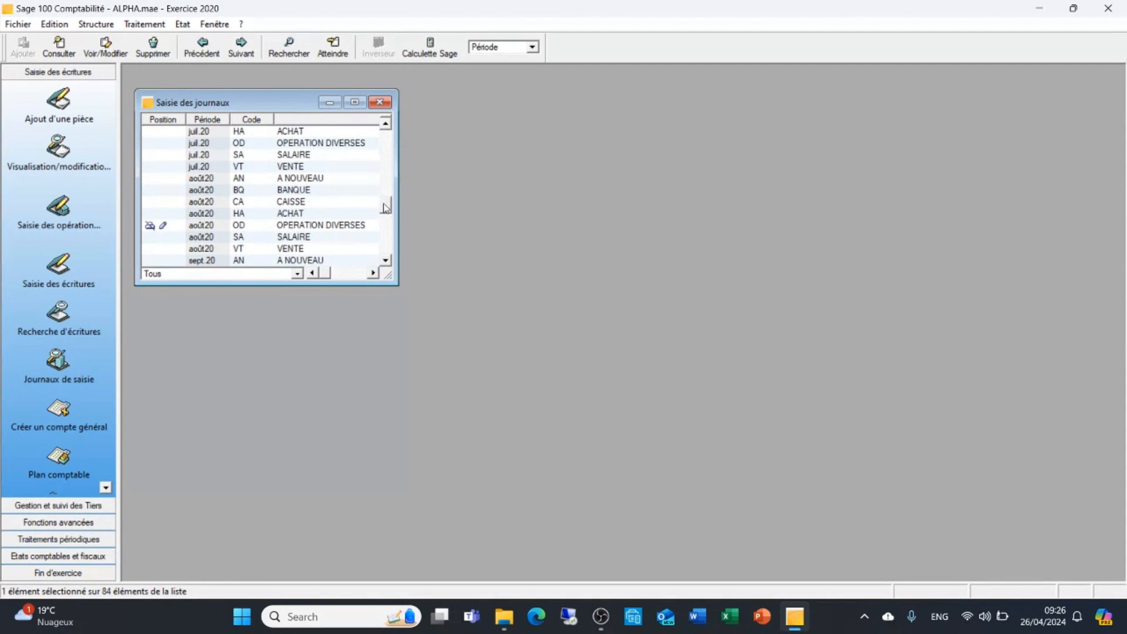
double_click(239, 202)
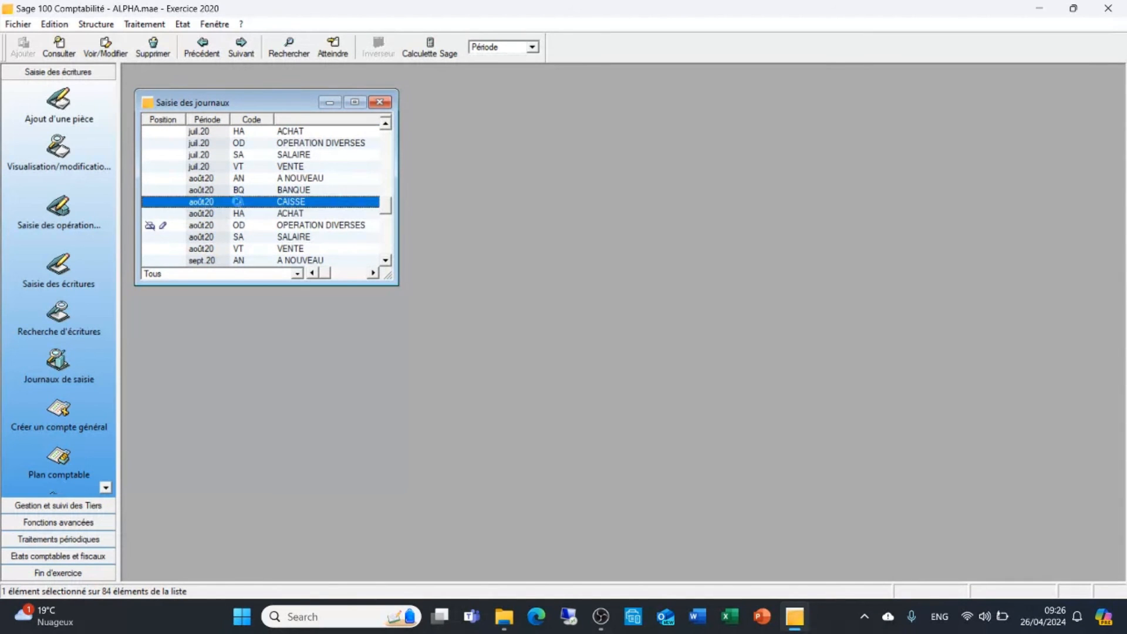
left_click(516, 127)
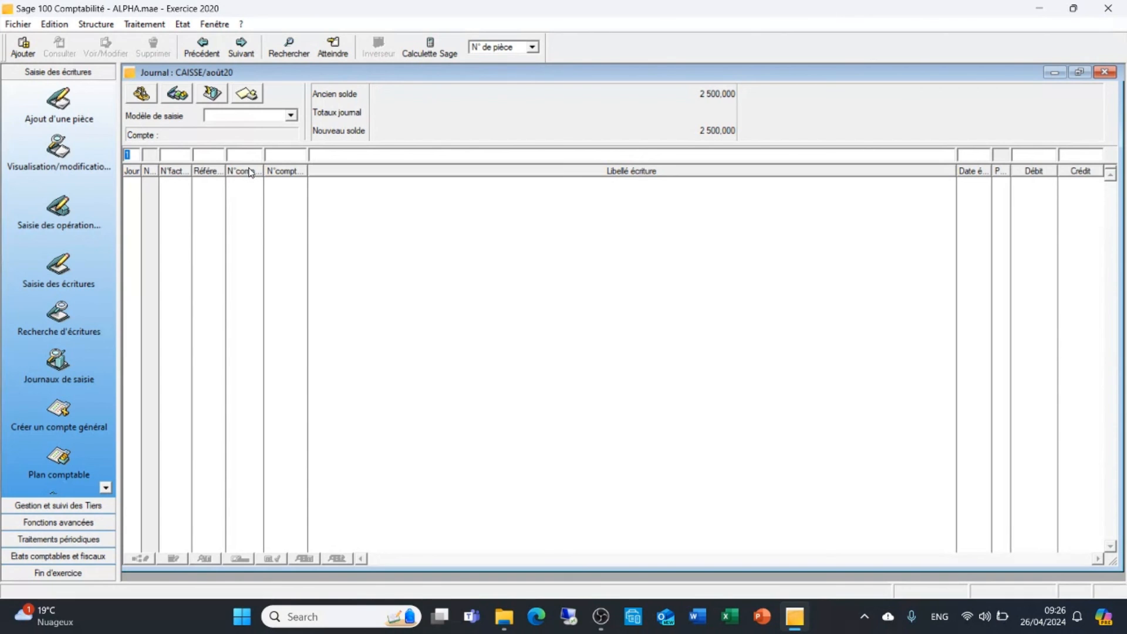
Start a cash entry on day 15 with invoice number 001220, reference 1234 and general account 401000
type("15")
key("Tab")
type("001220")
key("Tab")
type("1234")
key("Tab")
type("401000")
key("Tab")
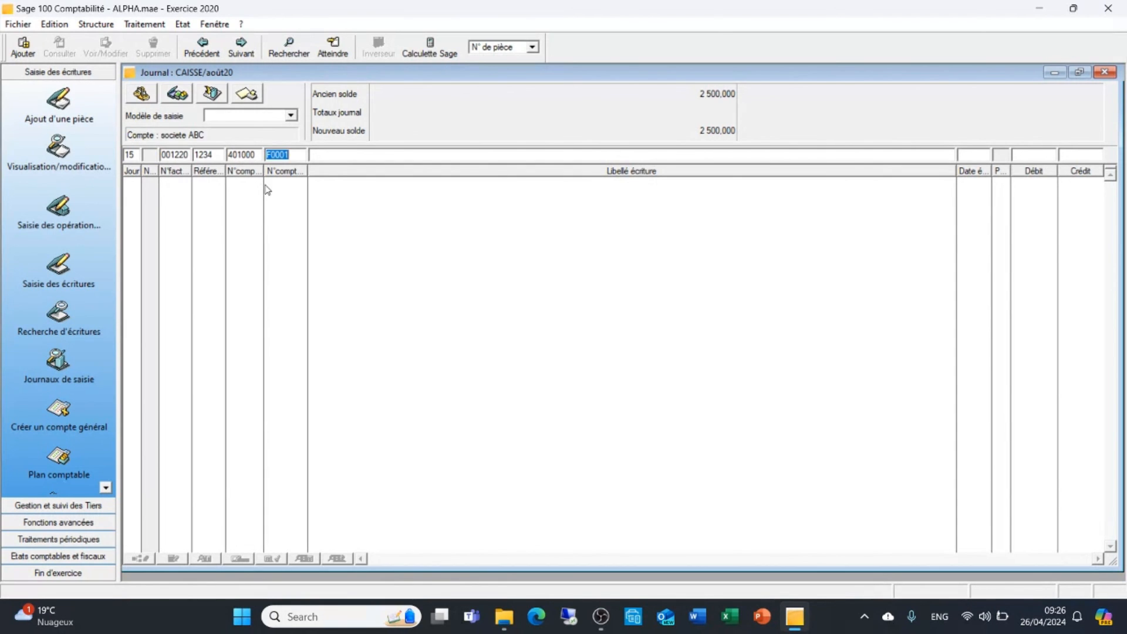
Replace the proposed third-party account with supplier F0015 STEG on the cash entry line
key("BackSpace")
key("Tab")
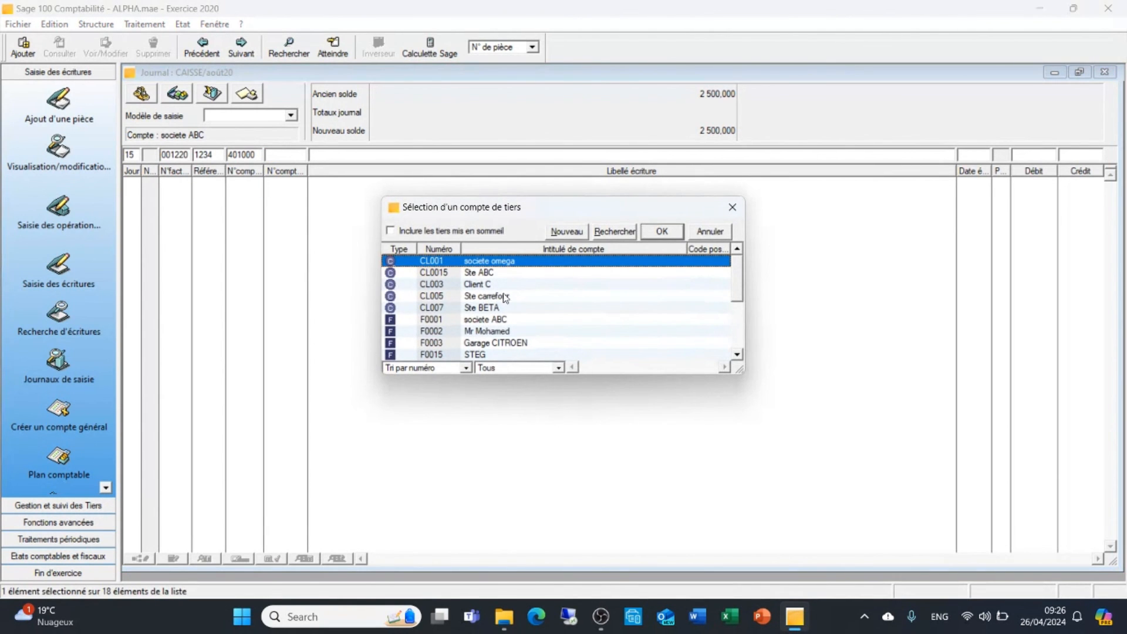
left_click(498, 356)
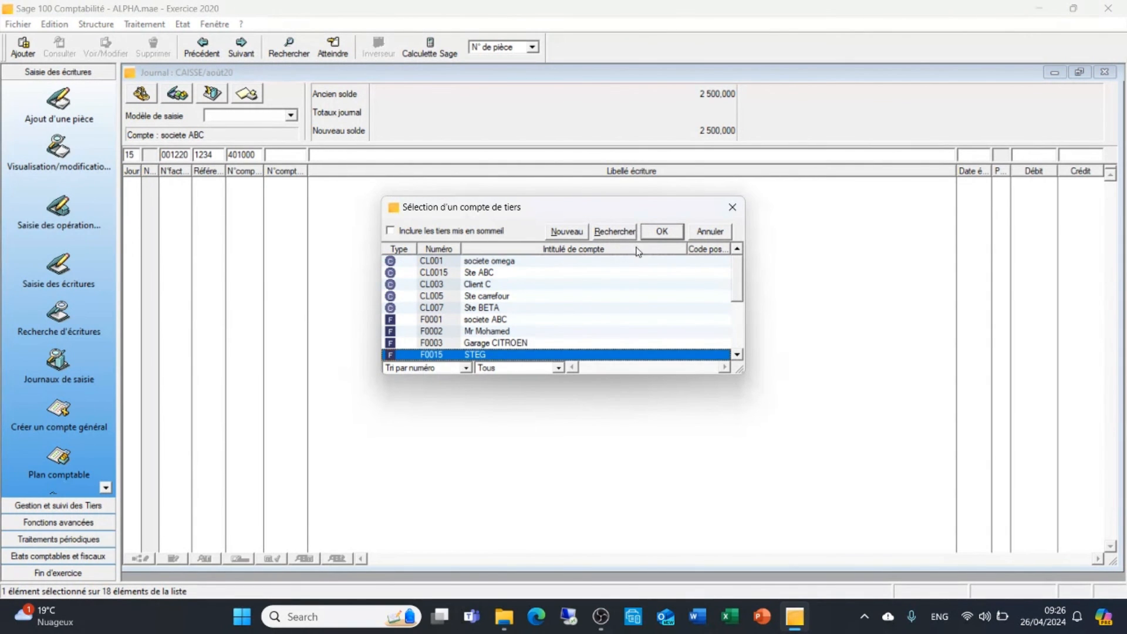
left_click(662, 232)
key("Tab")
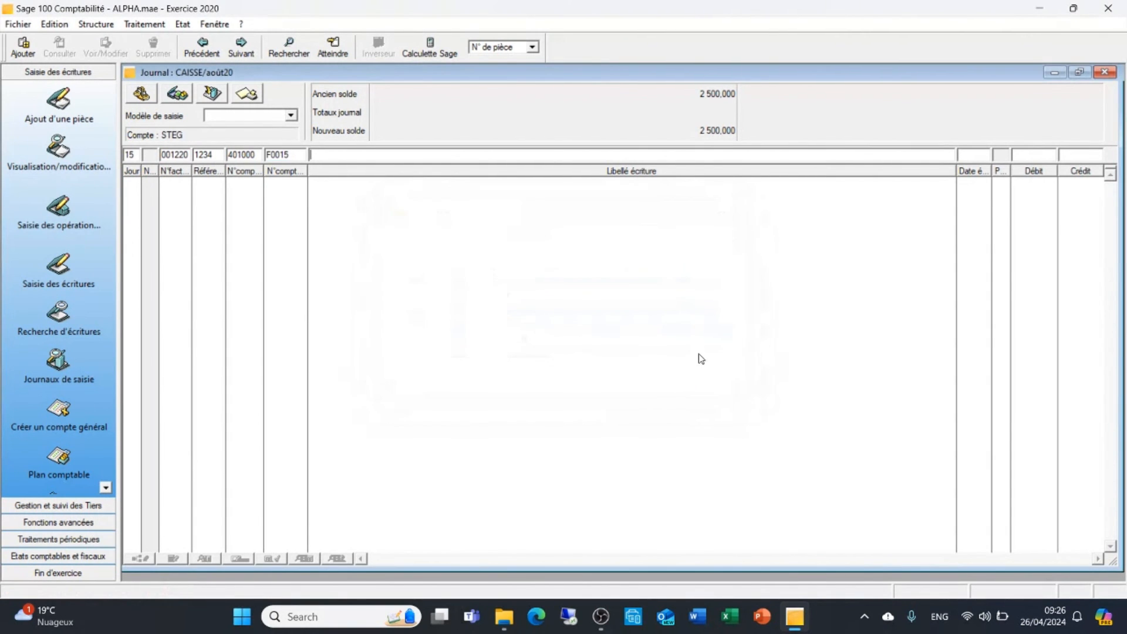
Label the STEG payment line "Reglement facture electricite 2 TR", set its debit to 238 and validate it
type("Reglement facture electriv")
key("BackSpace")
type("cite")
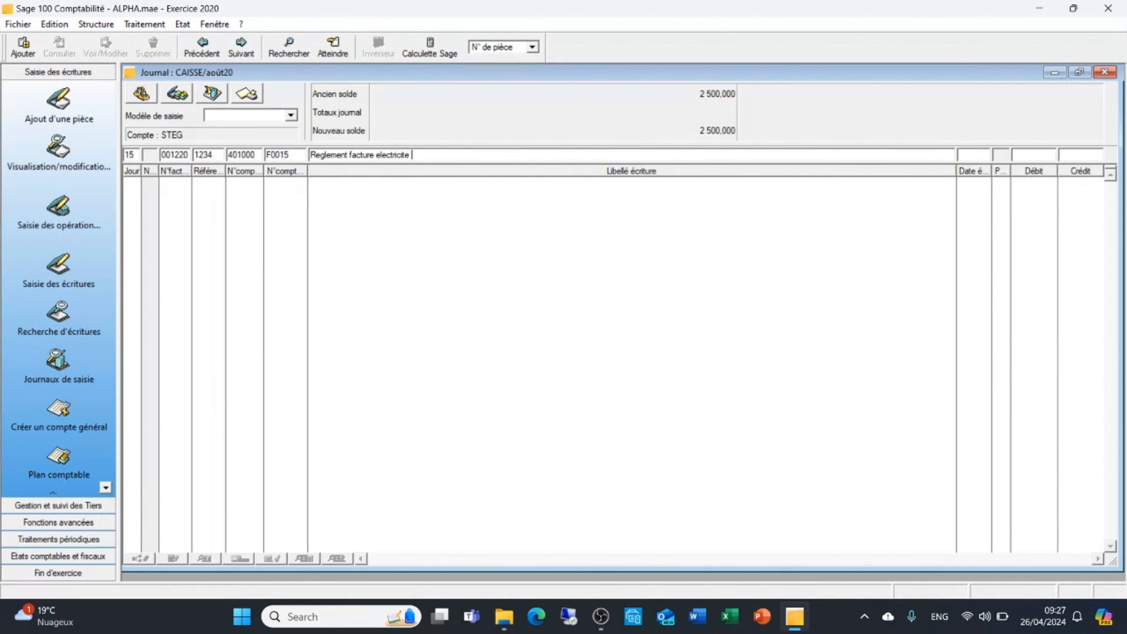
type(" 2eme")
key("BackSpace")
key("BackSpace")
key("BackSpace")
key("BackSpace")
type("TR")
type("238")
key("Return")
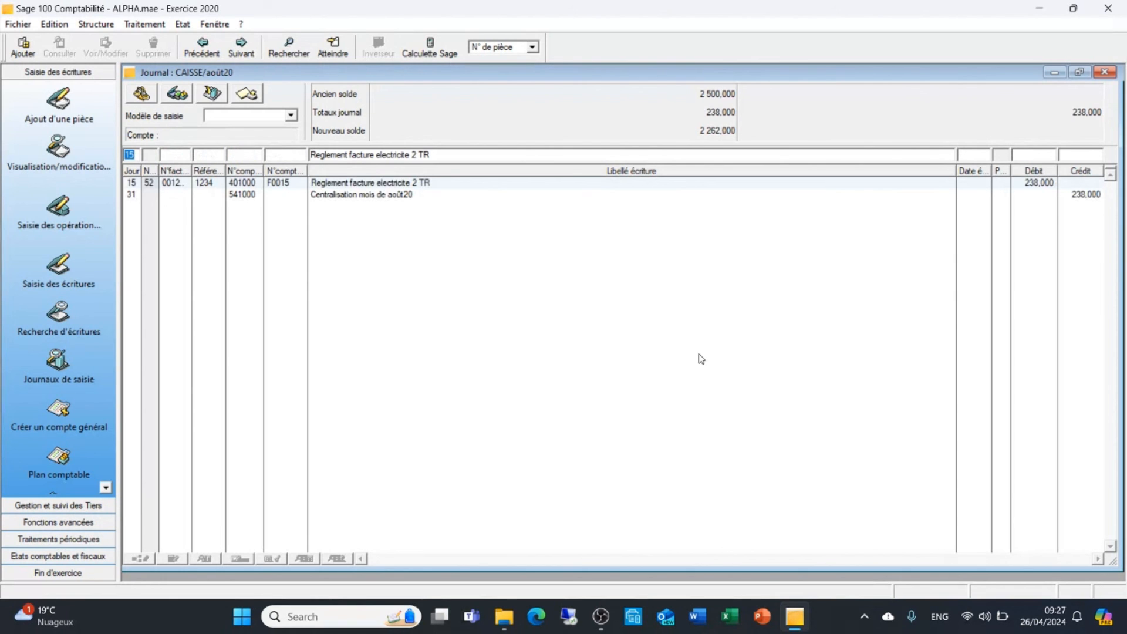